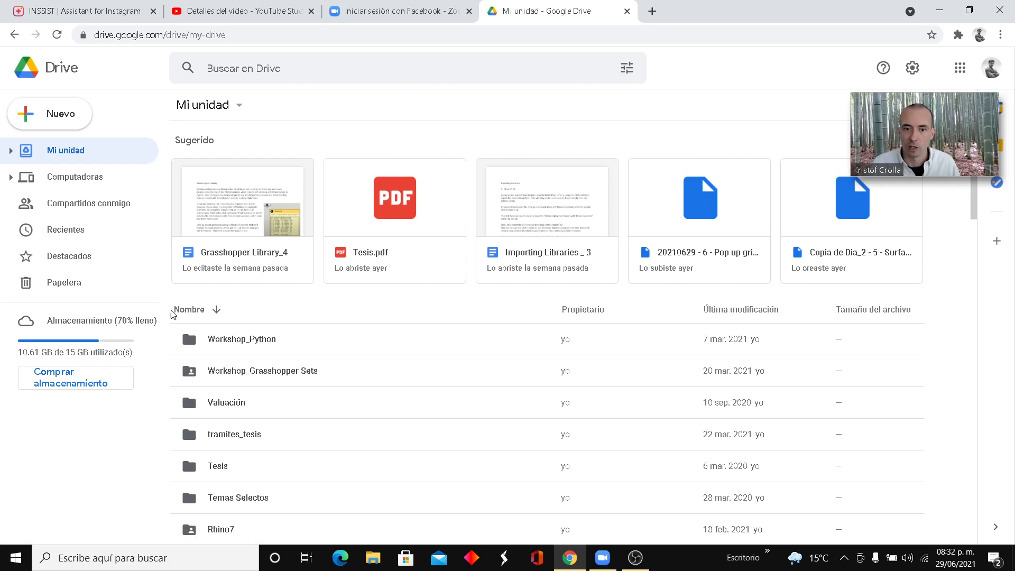
- Look inside the Digital_Futures folder in Mi unidad and return to the main folder list
{"action": "scroll", "coordinate": [303, 417], "scroll_direction": "down", "scroll_amount": 4}
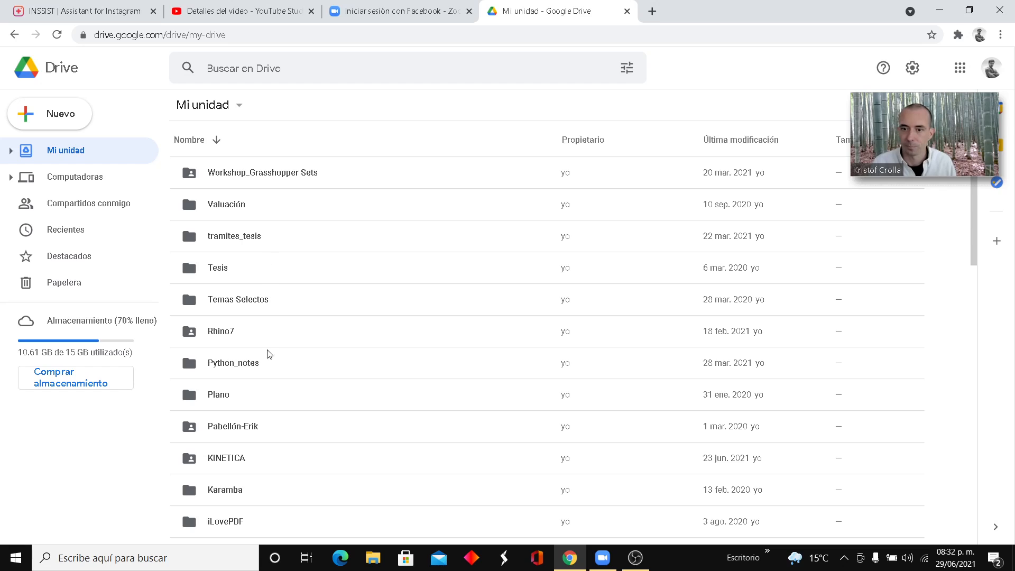
{"action": "scroll", "coordinate": [270, 370], "scroll_direction": "down", "scroll_amount": 3}
{"action": "scroll", "coordinate": [267, 454], "scroll_direction": "down", "scroll_amount": 3}
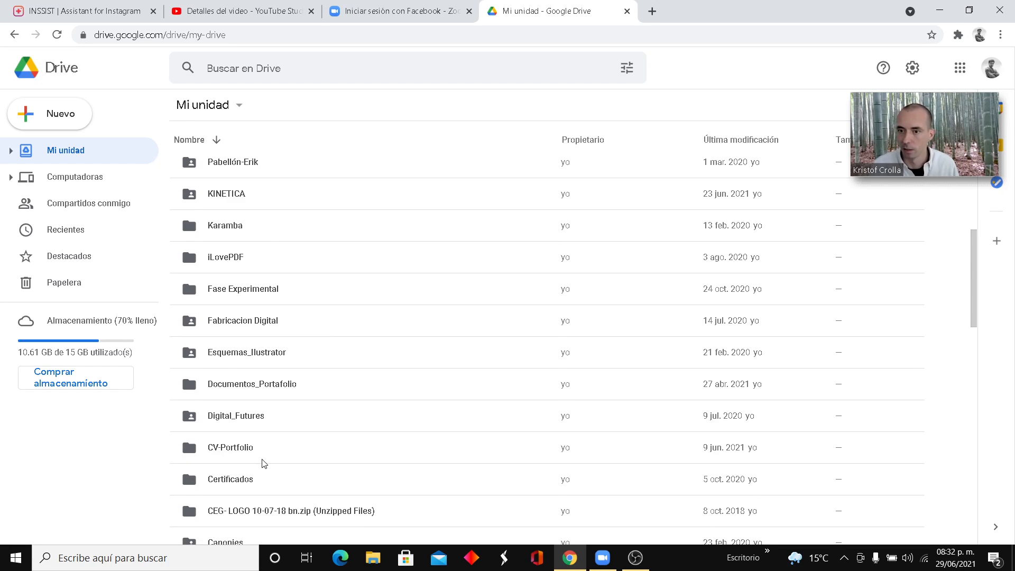
{"action": "double_click", "coordinate": [259, 422]}
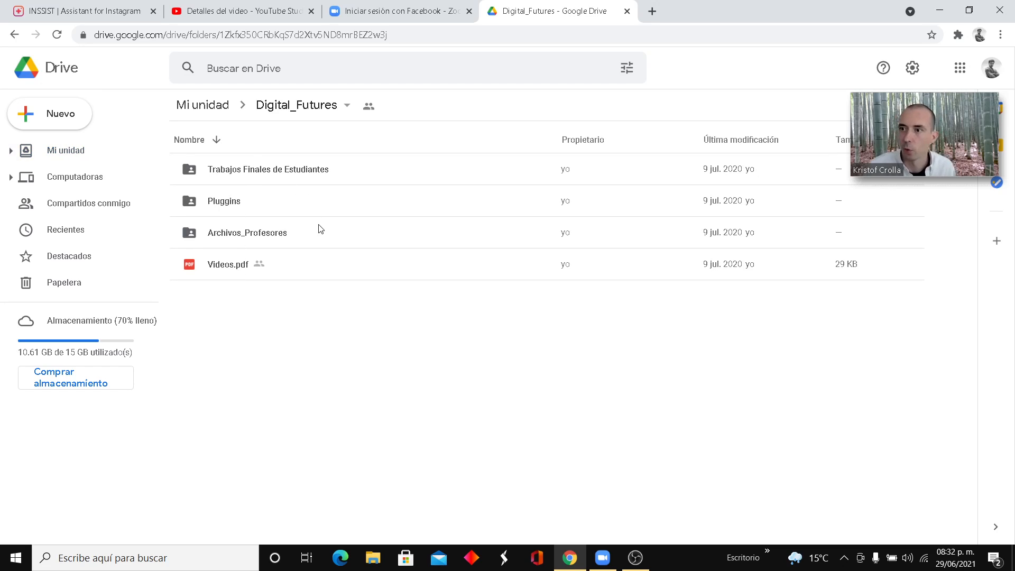
{"action": "left_click", "coordinate": [14, 34]}
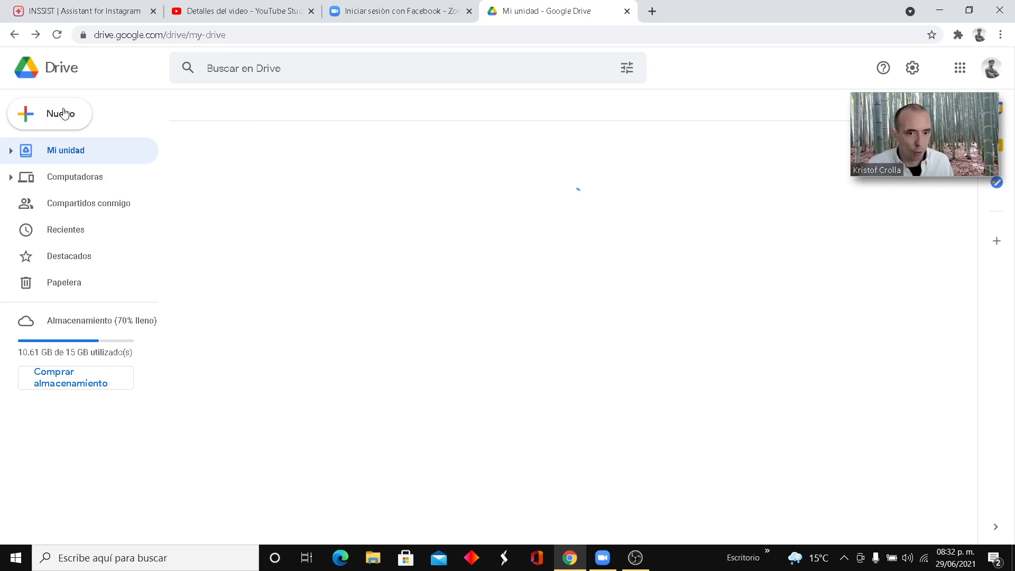
- Look inside the CV-Portfolio folder and return to Mi unidad
{"action": "scroll", "coordinate": [239, 430], "scroll_direction": "down", "scroll_amount": 5}
{"action": "scroll", "coordinate": [239, 430], "scroll_direction": "down", "scroll_amount": 3}
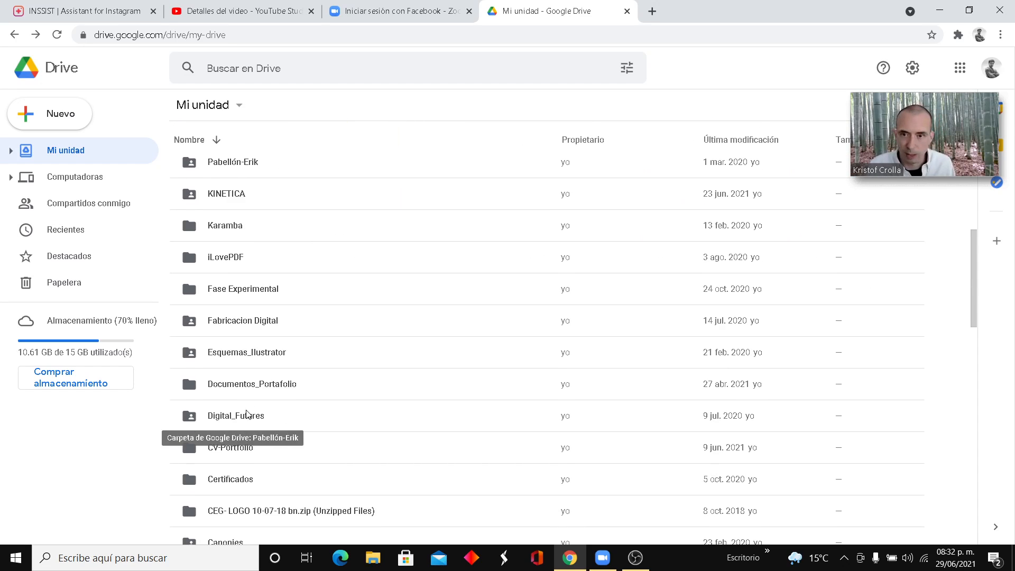
{"action": "scroll", "coordinate": [264, 430], "scroll_direction": "down", "scroll_amount": 1}
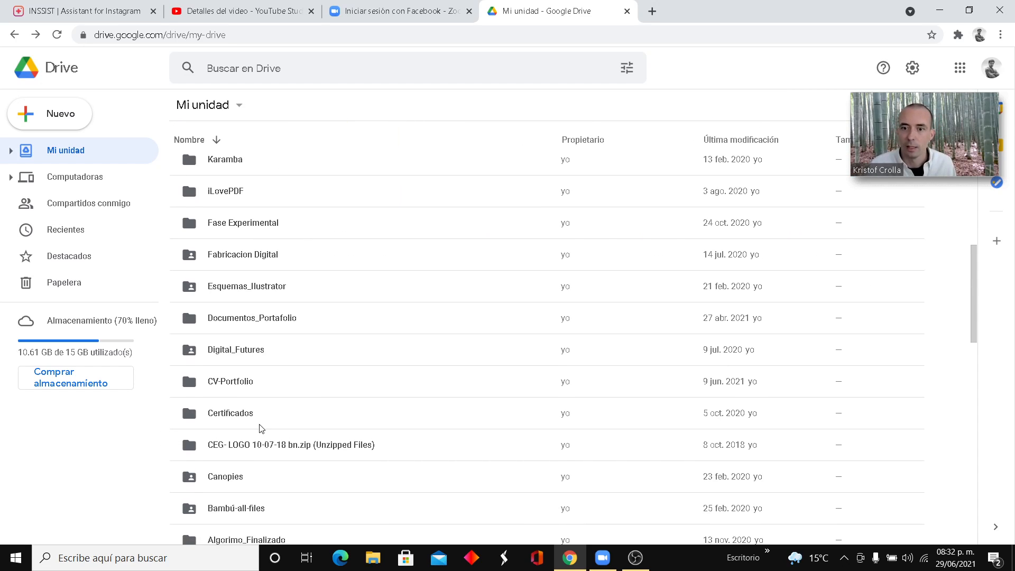
{"action": "double_click", "coordinate": [240, 382]}
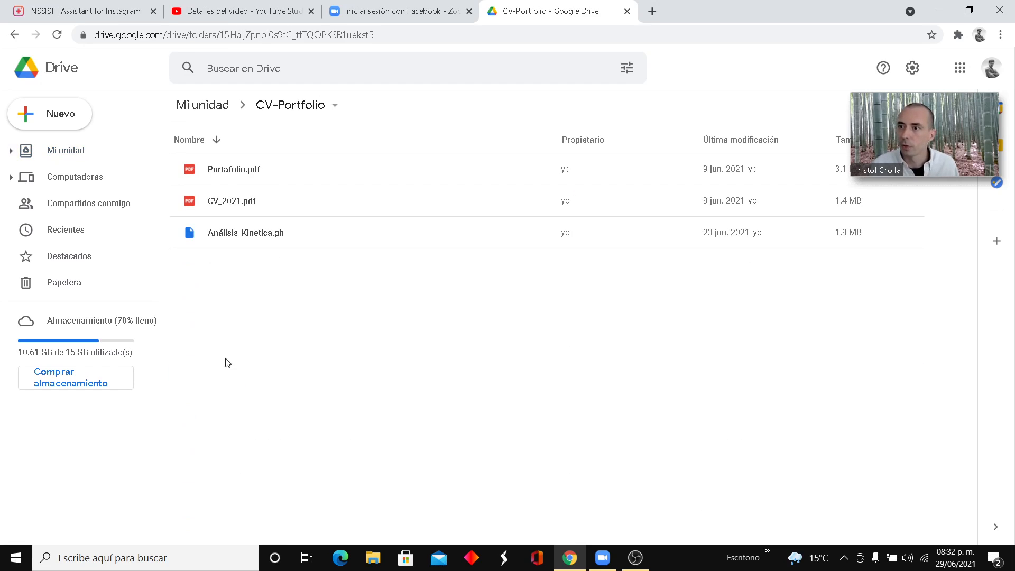
{"action": "left_click", "coordinate": [12, 35]}
- Find and open the Documentos_Portafolio folder in Mi unidad
{"action": "scroll", "coordinate": [274, 414], "scroll_direction": "down", "scroll_amount": 5}
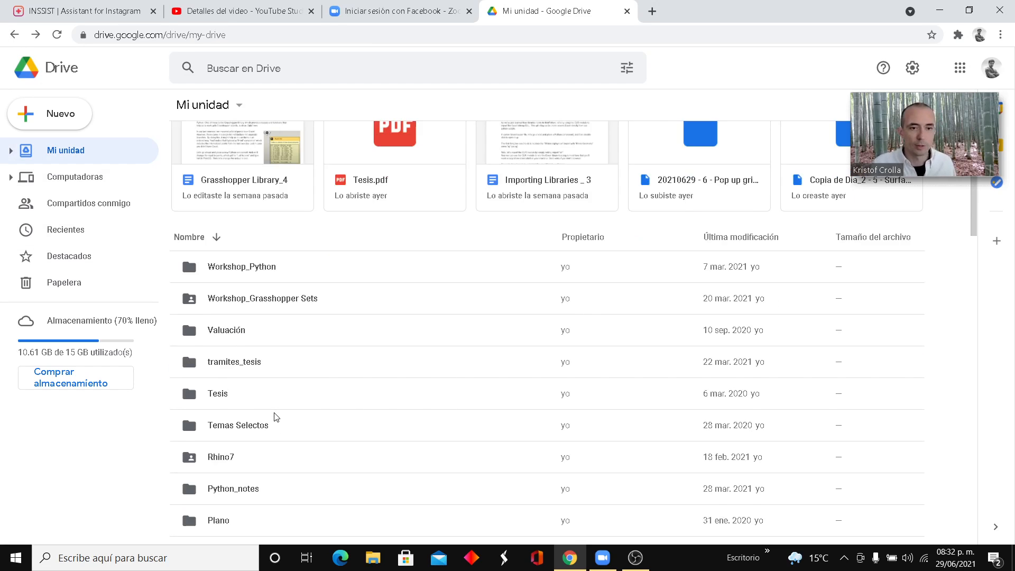
{"action": "scroll", "coordinate": [276, 416], "scroll_direction": "down", "scroll_amount": 6}
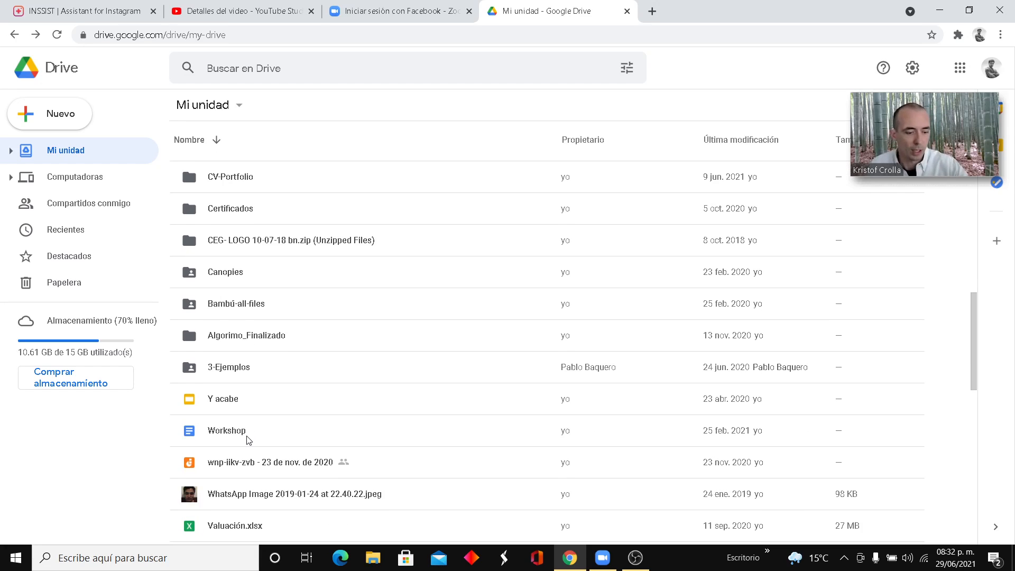
{"action": "scroll", "coordinate": [248, 441], "scroll_direction": "up", "scroll_amount": 3}
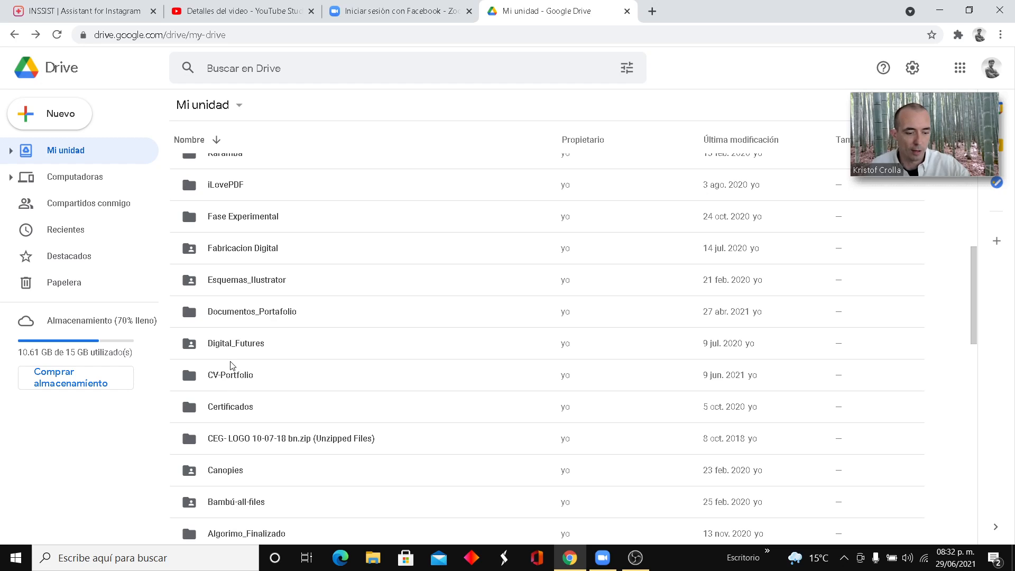
{"action": "scroll", "coordinate": [232, 369], "scroll_direction": "up", "scroll_amount": 1}
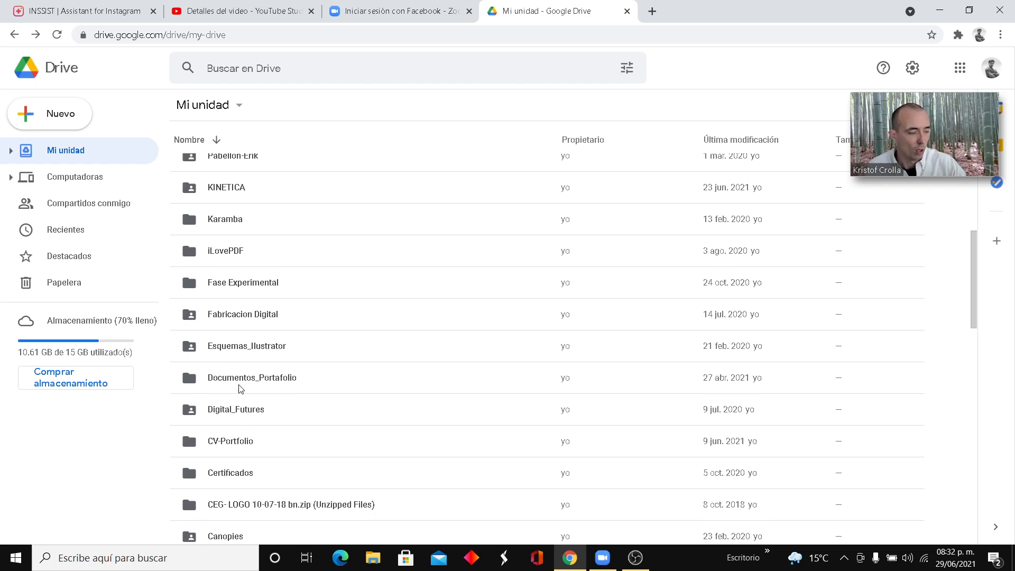
{"action": "double_click", "coordinate": [240, 388]}
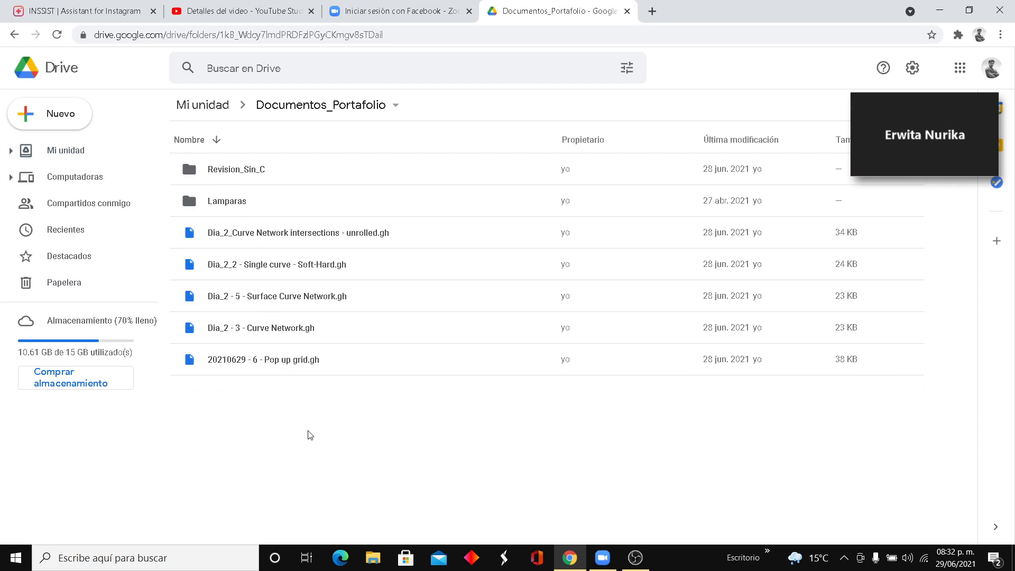
- Switch to the Zoom meeting and save the chat archives 20210630 - 7 - Pop up grid.rar and 20210630 - 8 - Singularities .rar to the Digital folder
{"action": "left_click", "coordinate": [983, 162]}
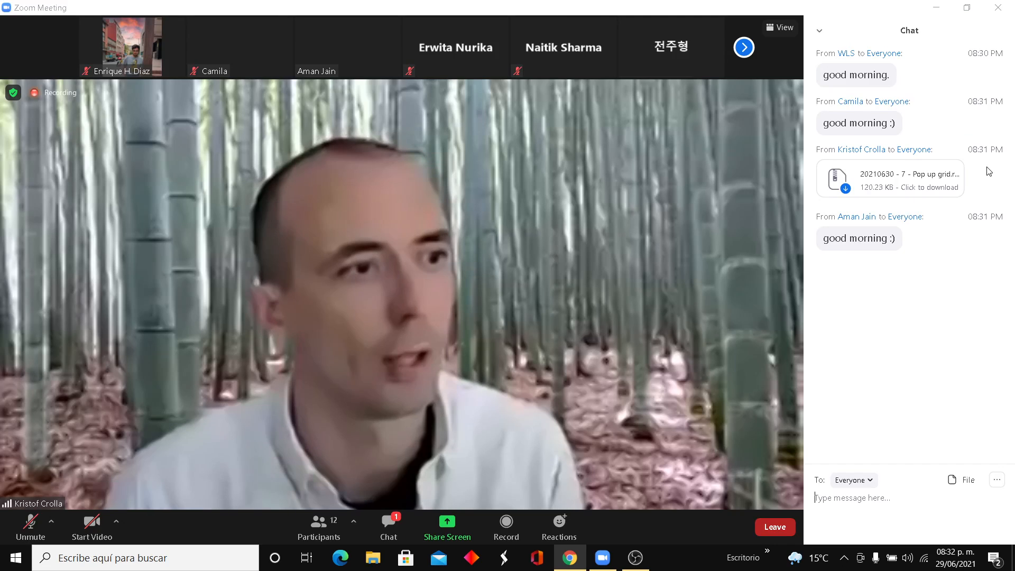
{"action": "left_click", "coordinate": [916, 178]}
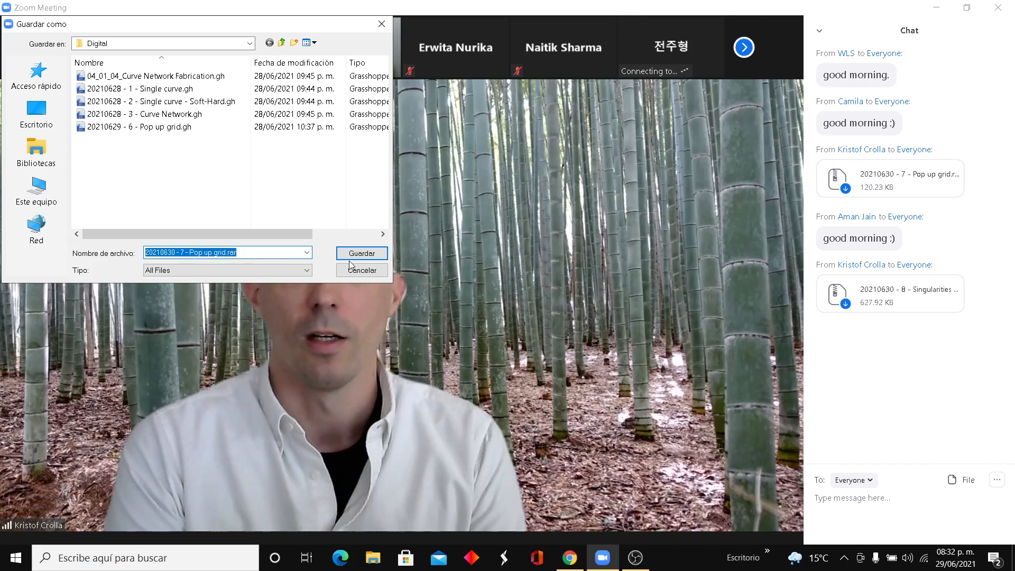
{"action": "key", "text": "Return"}
{"action": "left_click", "coordinate": [892, 305]}
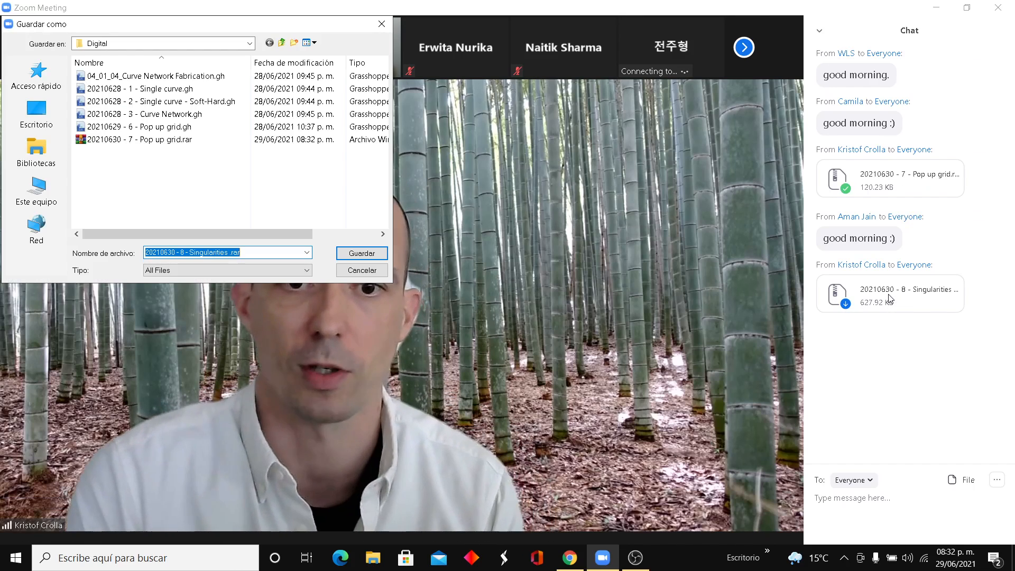
{"action": "left_click", "coordinate": [356, 255]}
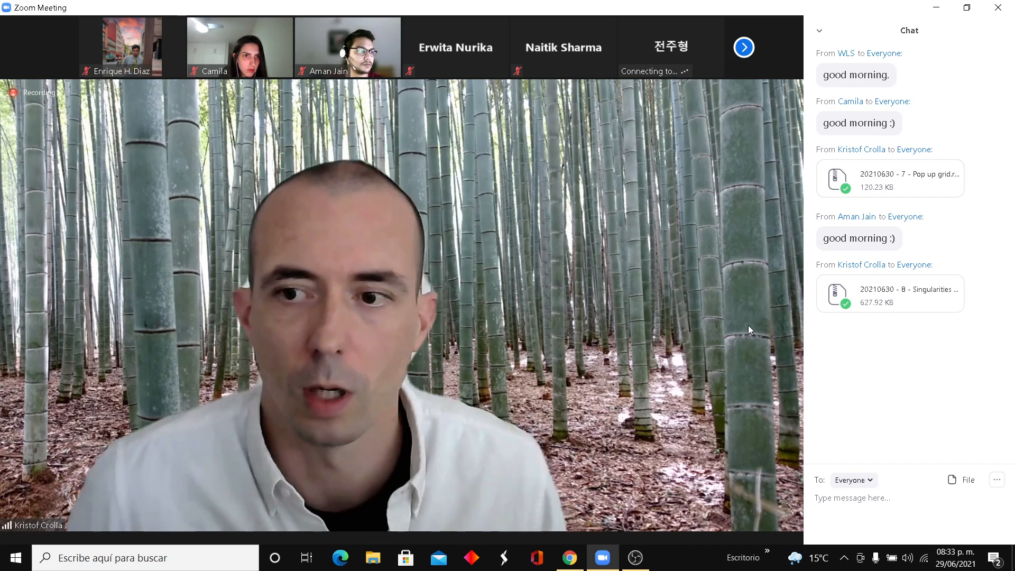
- Upload both downloaded 20210630 archives from File Explorer to the Documentos_Portafolio folder in Google Drive, and return to the Zoom meeting
{"action": "left_click", "coordinate": [372, 558]}
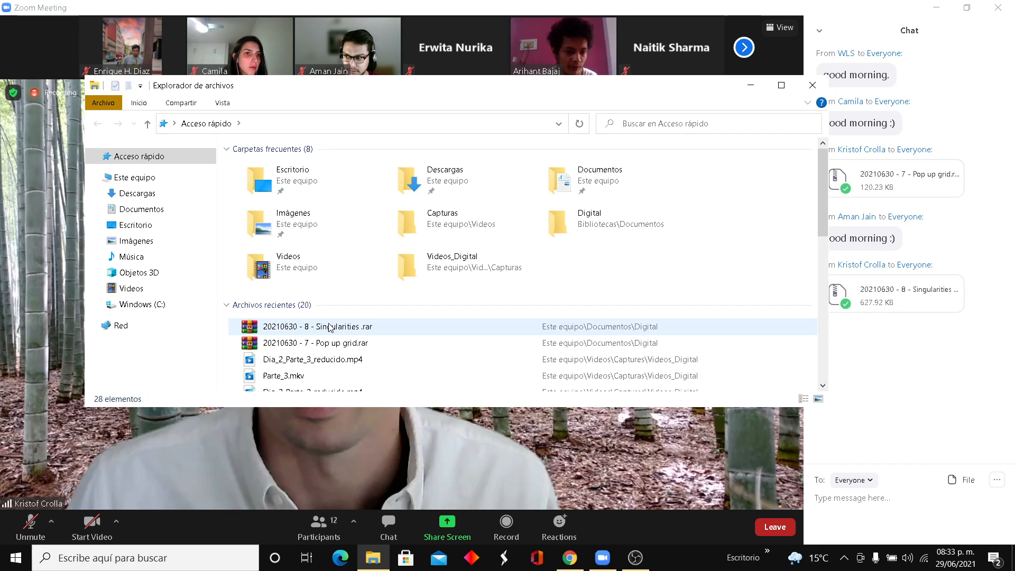
{"action": "left_click", "coordinate": [735, 323]}
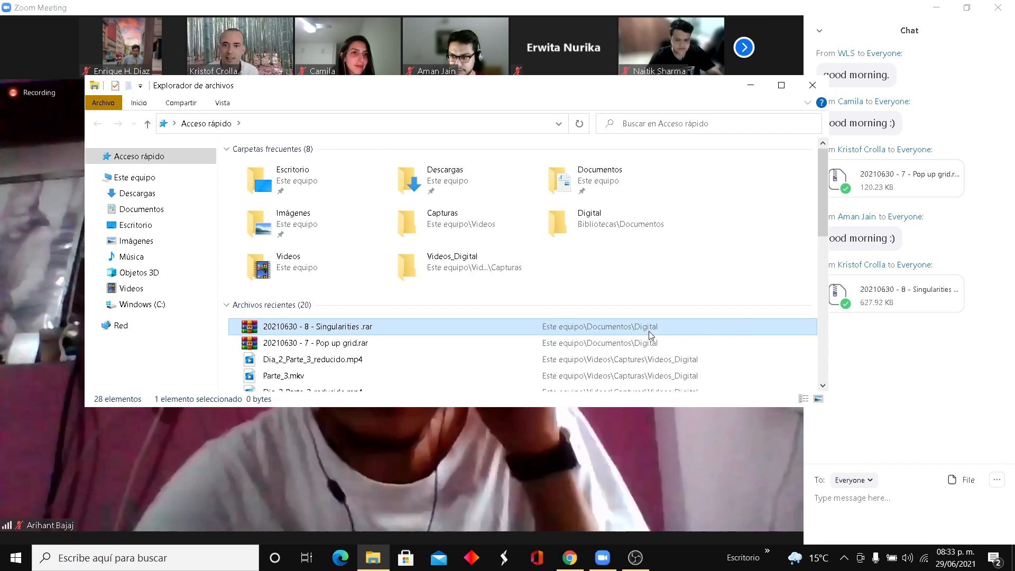
{"action": "left_click", "coordinate": [630, 341], "text": "ctrl"}
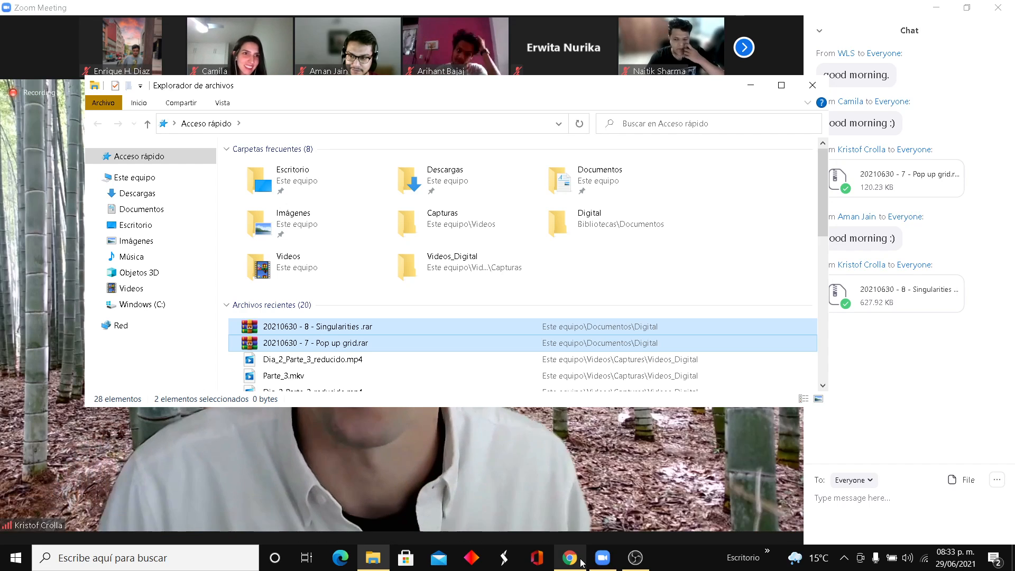
{"action": "left_click_drag", "start_coordinate": [462, 335], "coordinate": [338, 420]}
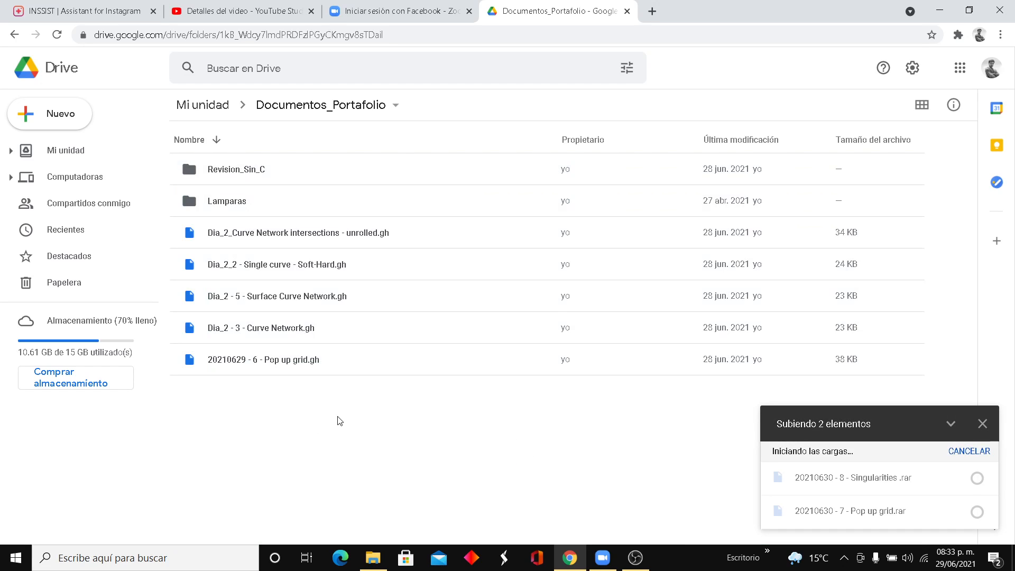
{"action": "left_click", "coordinate": [944, 6]}
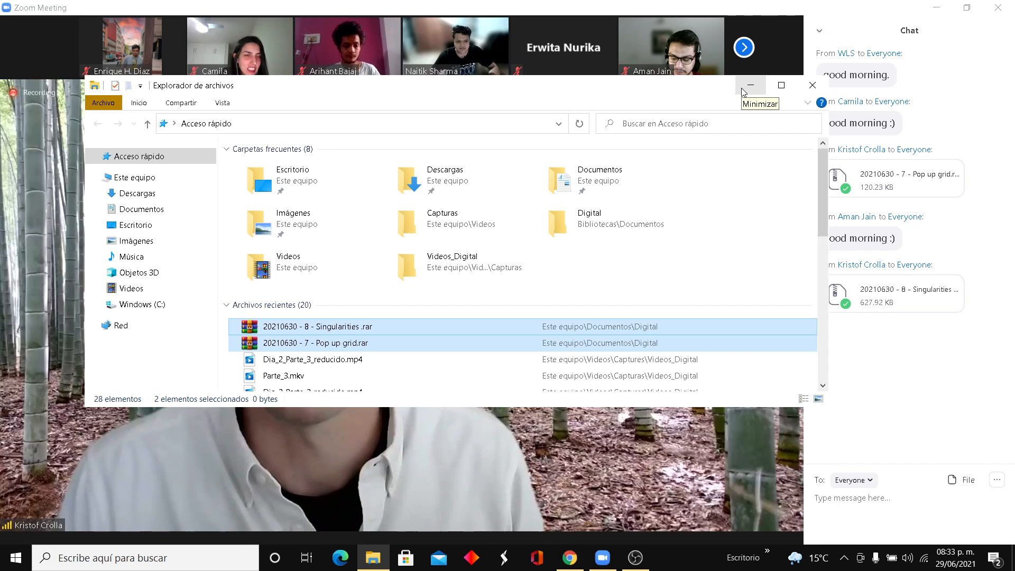
{"action": "left_click", "coordinate": [811, 86]}
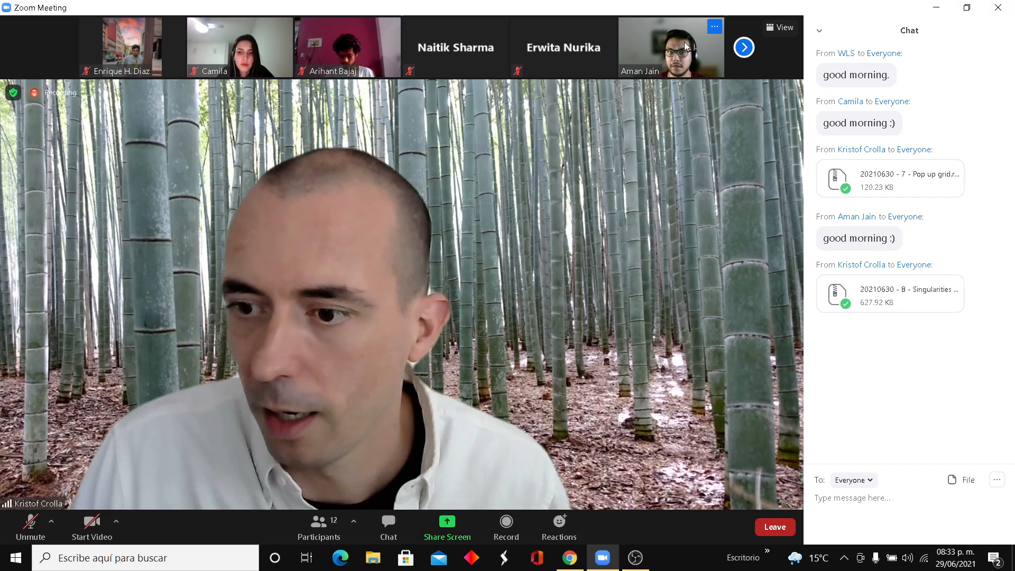
{"action": "left_click", "coordinate": [740, 51]}
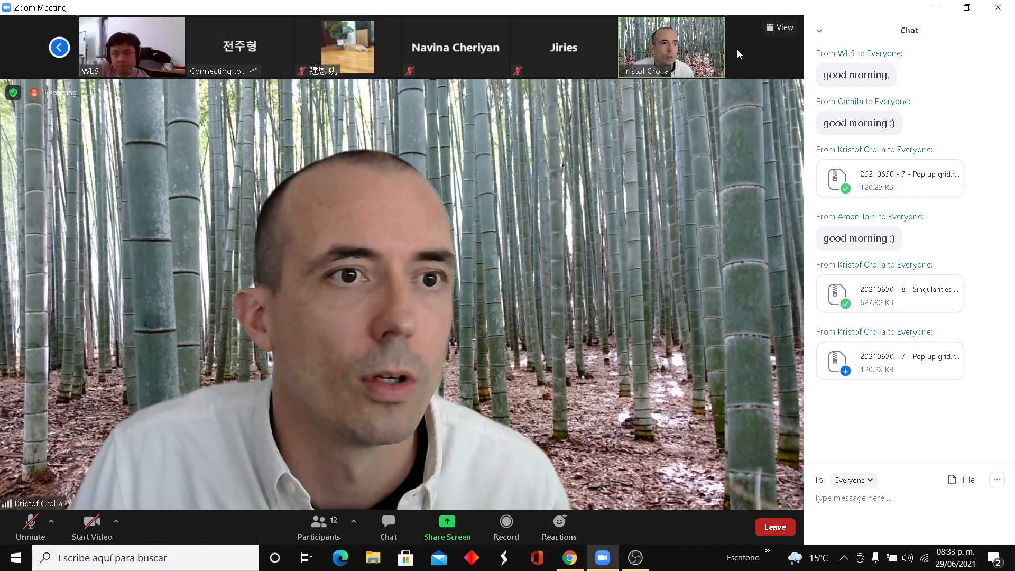
{"action": "left_click", "coordinate": [62, 47]}
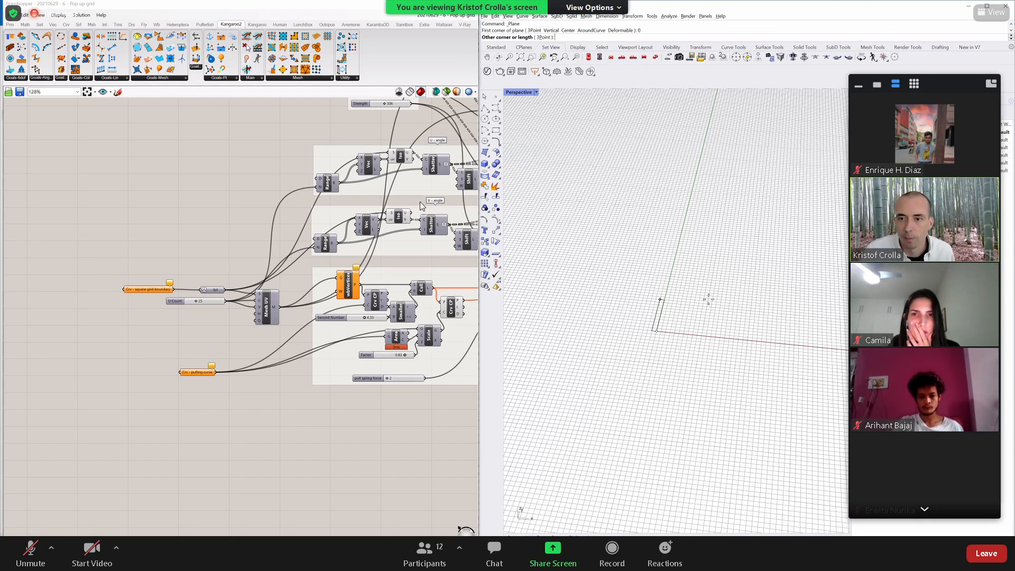
- Leave the full-screen view of the shared screen, check the ongoing recording in OBS, and return to the Zoom meeting
{"action": "double_click", "coordinate": [467, 170]}
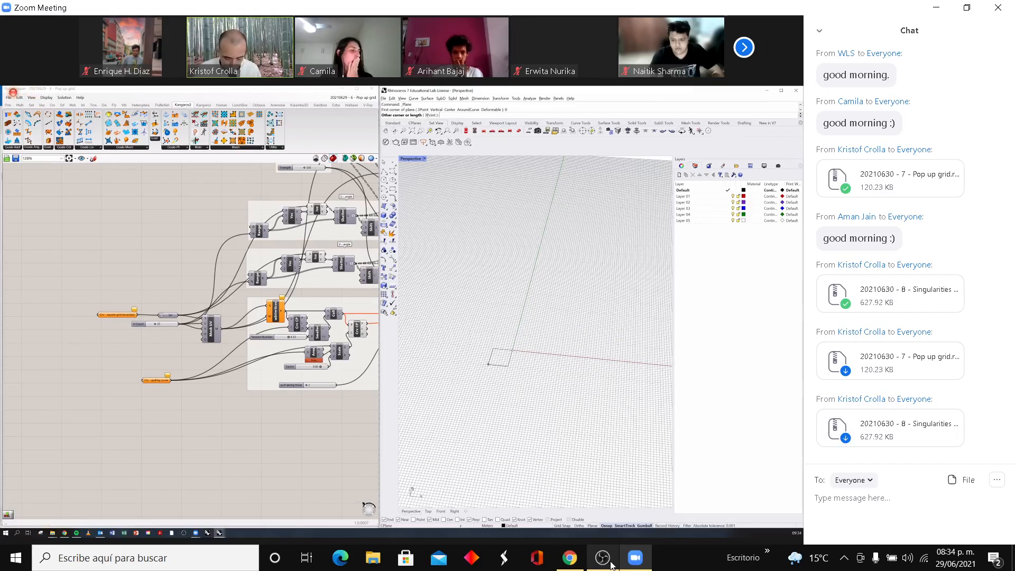
{"action": "left_click", "coordinate": [605, 559]}
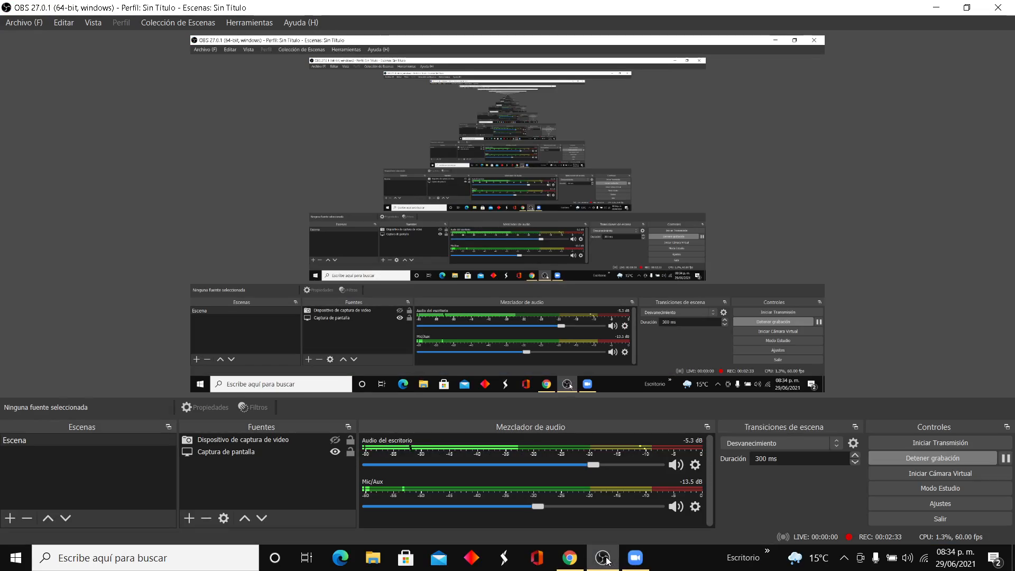
{"action": "left_click", "coordinate": [938, 7]}
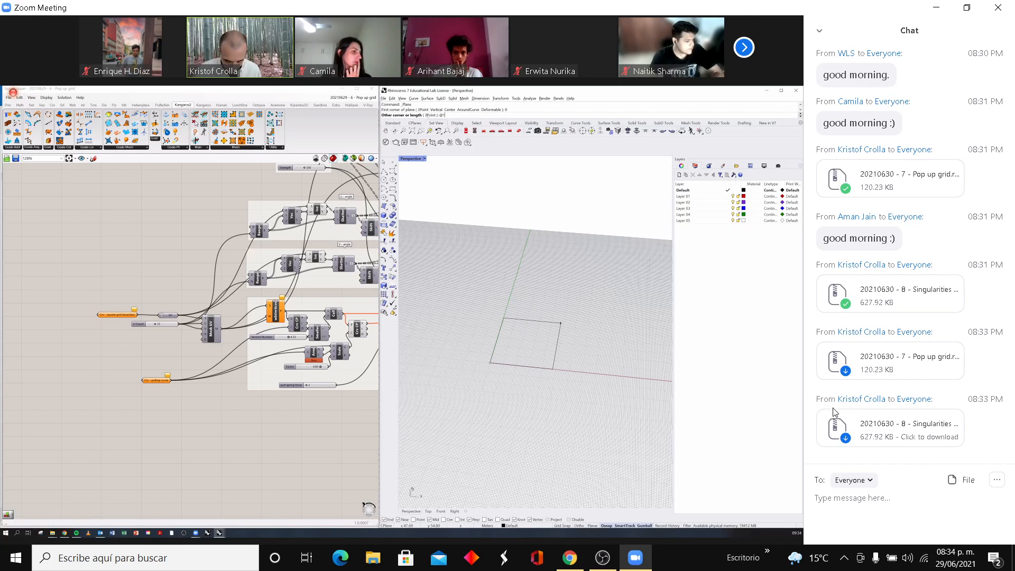
- Save the re-sent Pop up grid and Singularities archives from the chat to the Digital folder, replacing the existing files
{"action": "left_click", "coordinate": [869, 365]}
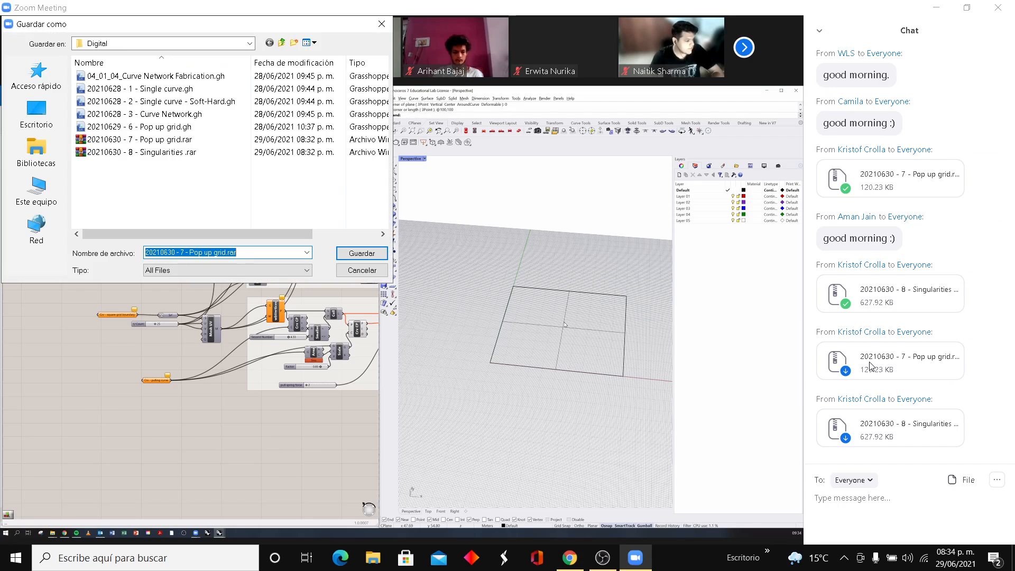
{"action": "left_click", "coordinate": [353, 256]}
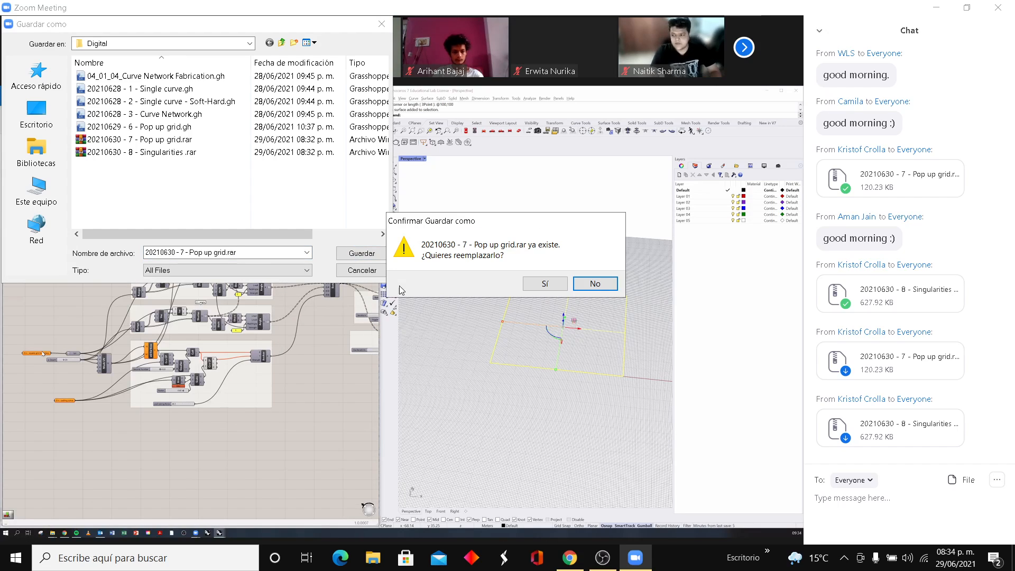
{"action": "left_click", "coordinate": [553, 291]}
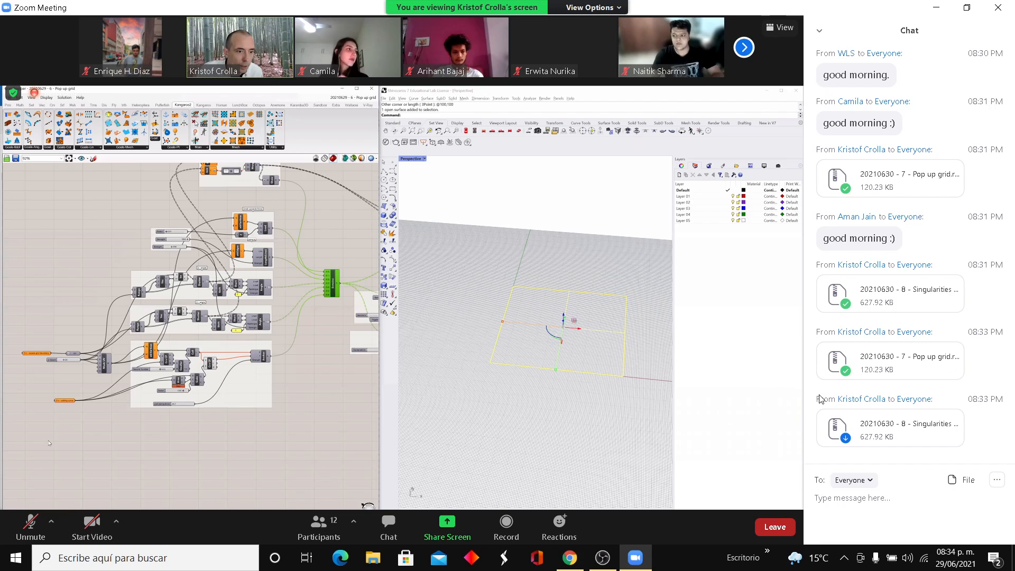
{"action": "left_click", "coordinate": [869, 427]}
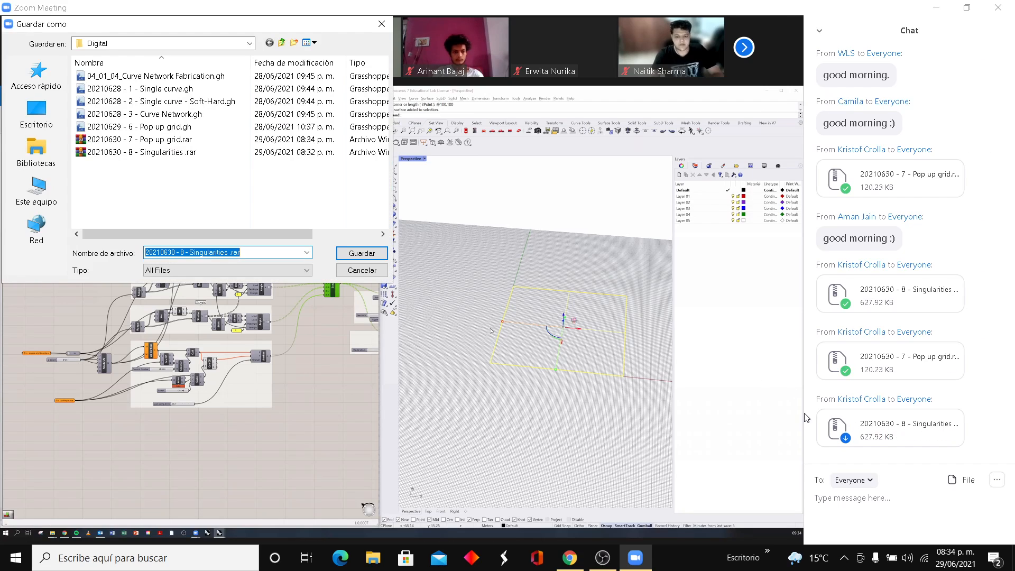
{"action": "left_click", "coordinate": [363, 256]}
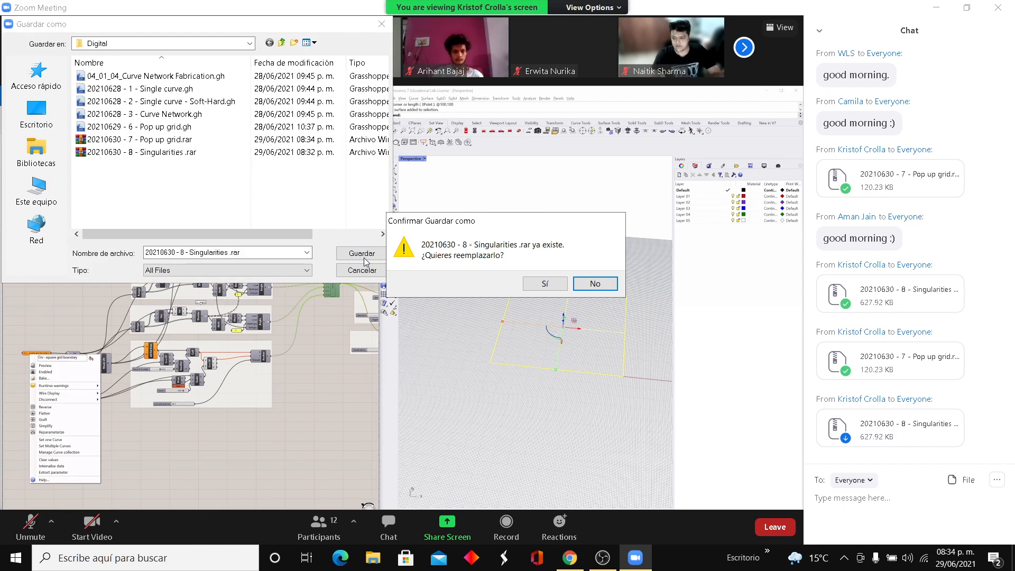
{"action": "left_click", "coordinate": [532, 290]}
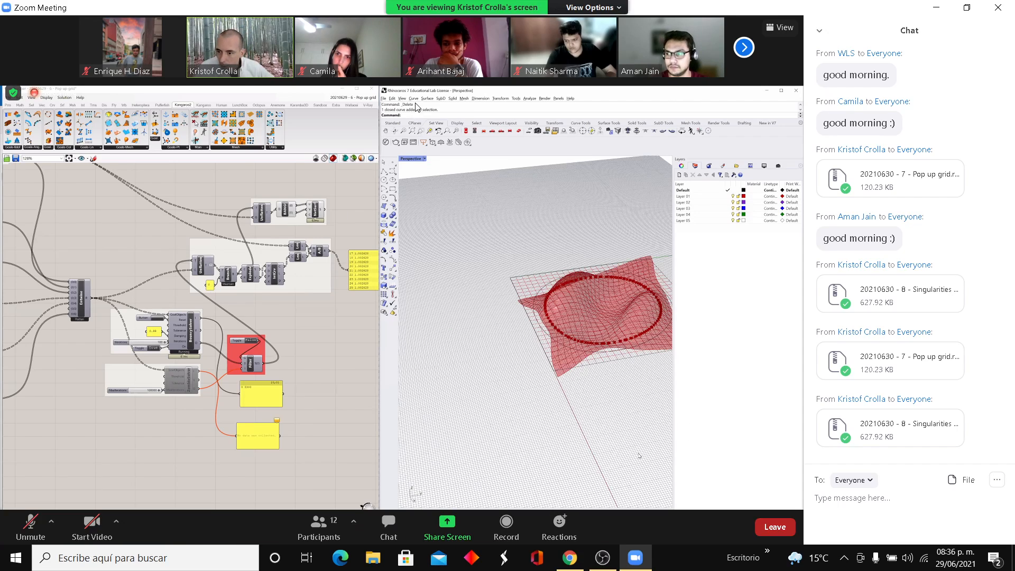
{"action": "left_click", "coordinate": [745, 48]}
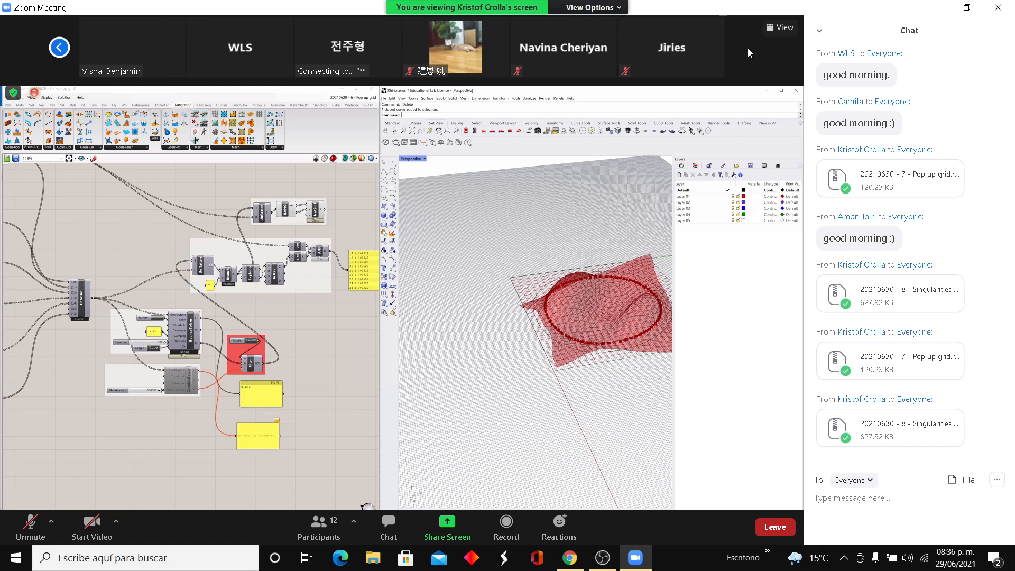
{"action": "left_click", "coordinate": [58, 48]}
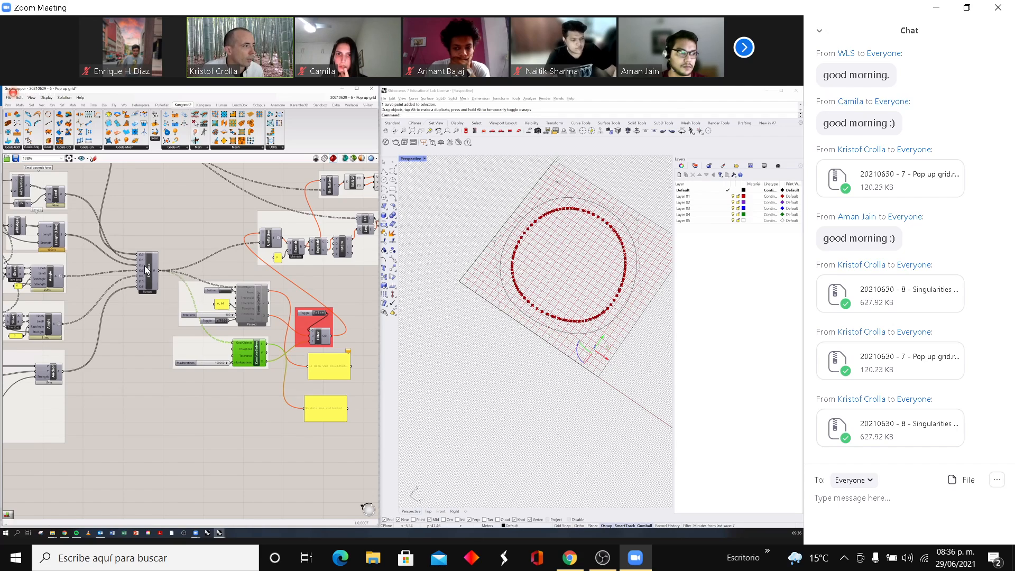
{"action": "left_click", "coordinate": [744, 47]}
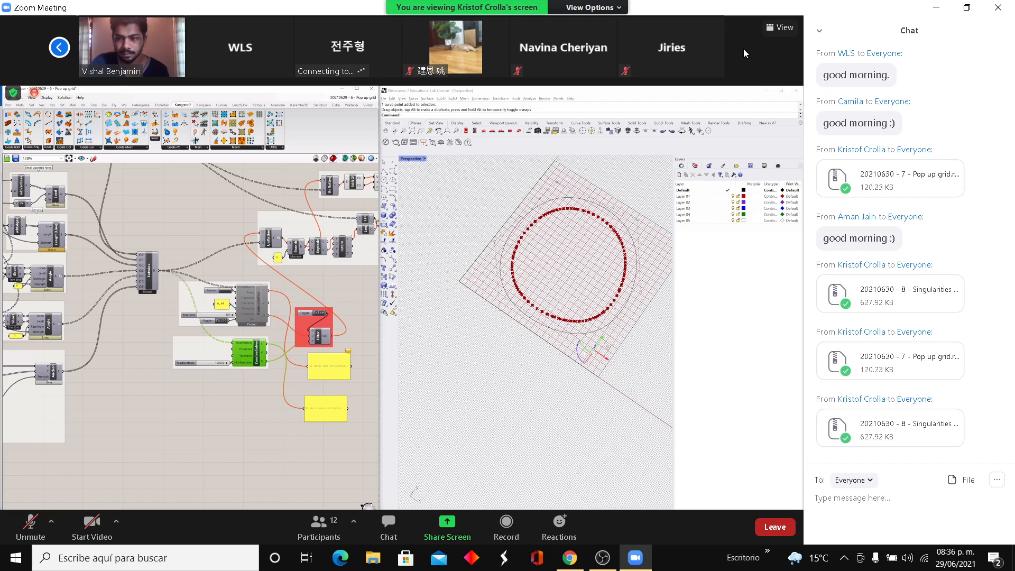
{"action": "left_click", "coordinate": [58, 47]}
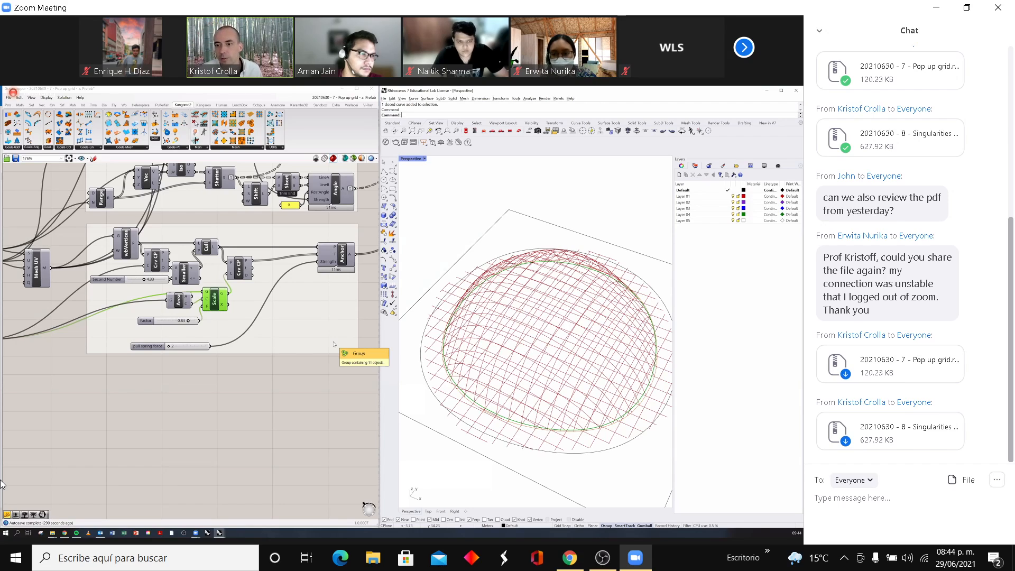
{"action": "right_click_drag", "start_coordinate": [554, 329], "coordinate": [555, 369]}
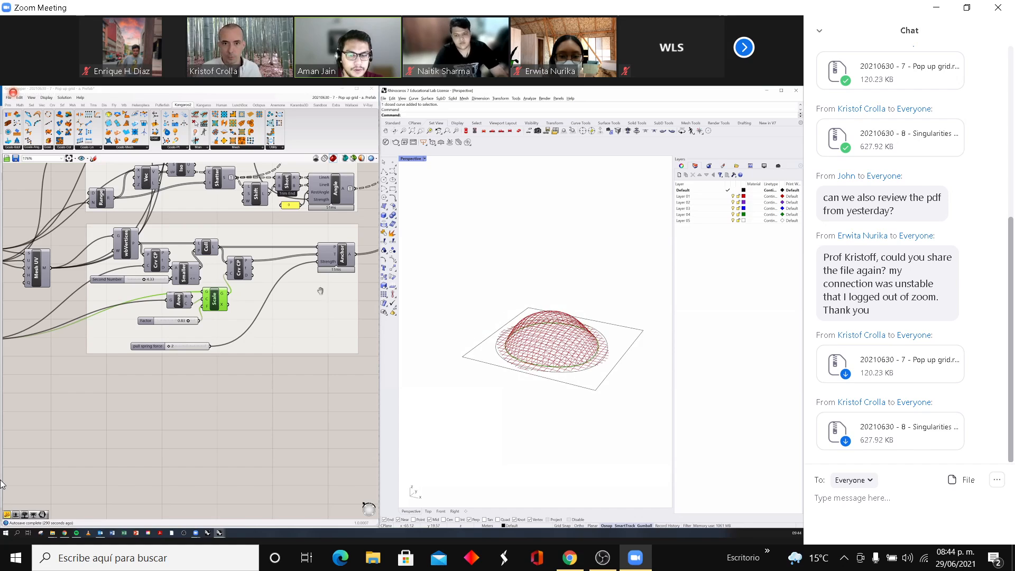
{"action": "scroll", "coordinate": [321, 290], "scroll_direction": "down", "scroll_amount": 6}
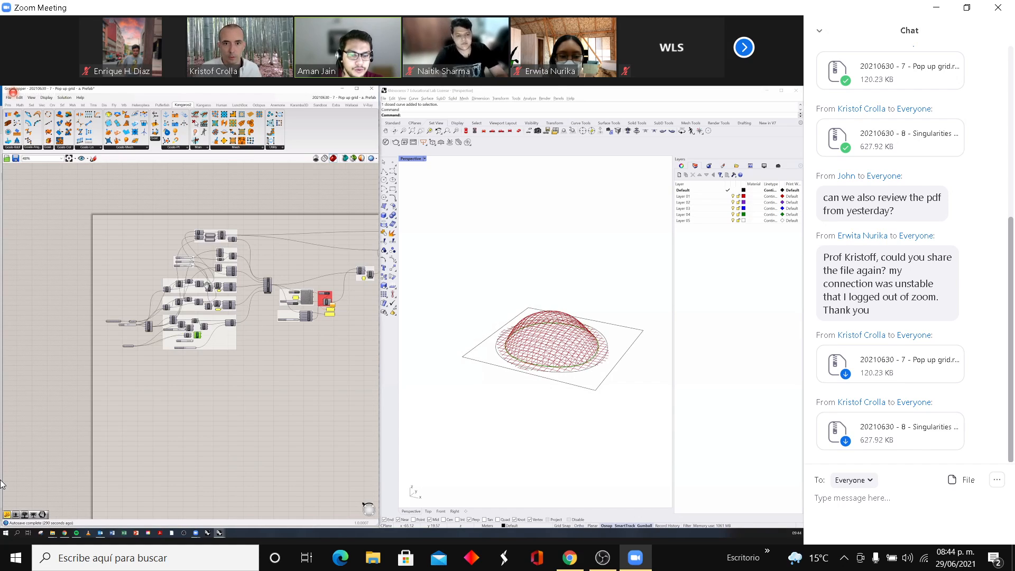
{"action": "scroll", "coordinate": [207, 286], "scroll_direction": "up", "scroll_amount": 5}
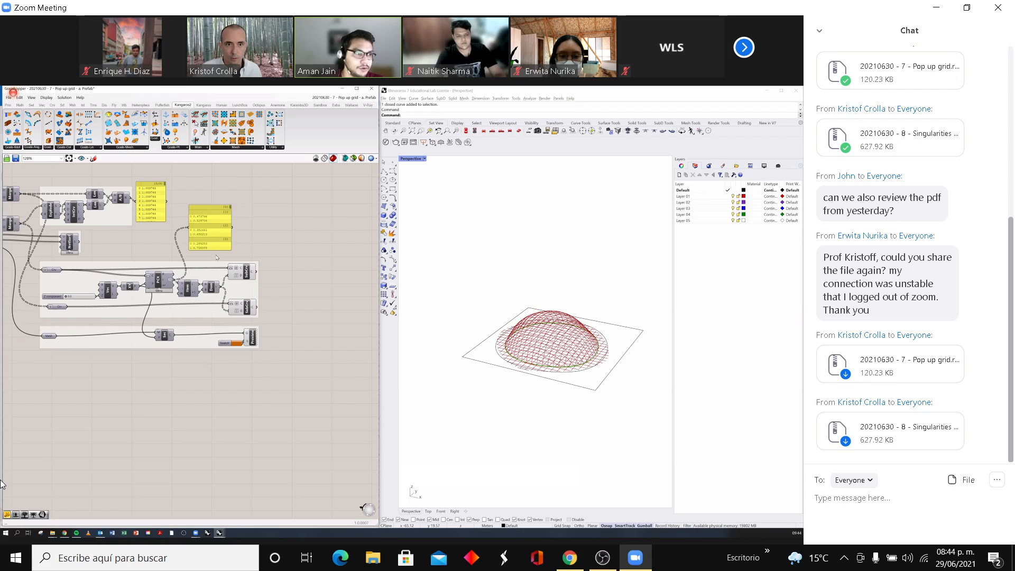
{"action": "scroll", "coordinate": [217, 258], "scroll_direction": "down", "scroll_amount": 5}
{"action": "right_click_drag", "start_coordinate": [244, 295], "coordinate": [250, 299]}
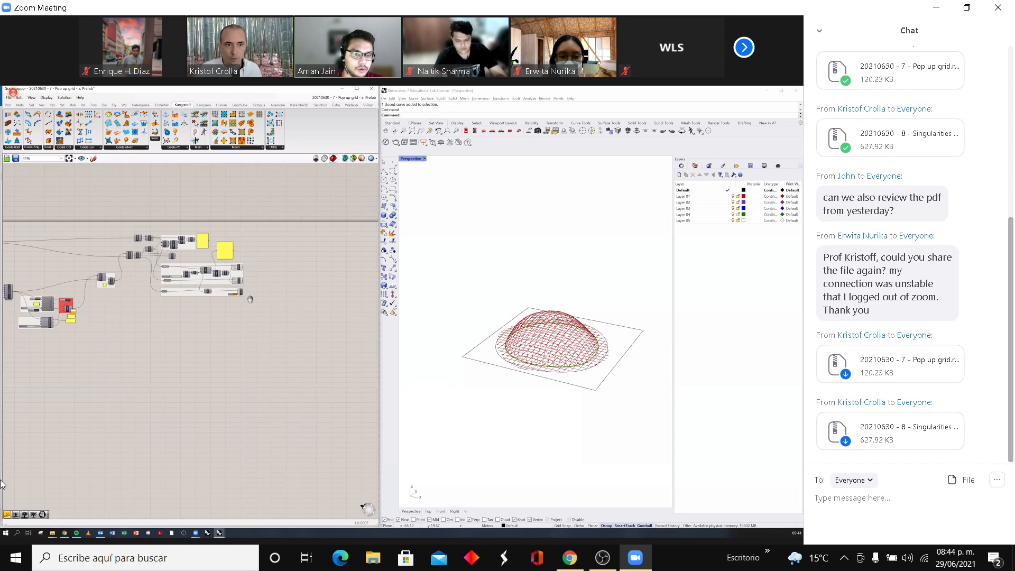
{"action": "scroll", "coordinate": [216, 291], "scroll_direction": "up", "scroll_amount": 5}
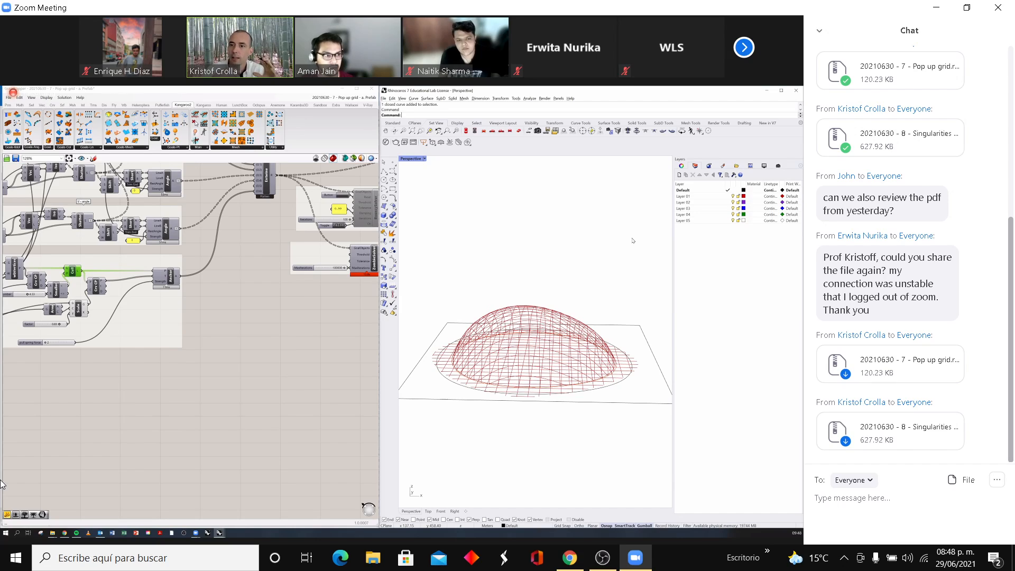
- Draft the chat message to Everyone "Hello Teacher, i have a doubt profesor, the best type of structural analysis for system is the NonLinear one?"
{"action": "left_click", "coordinate": [896, 505]}
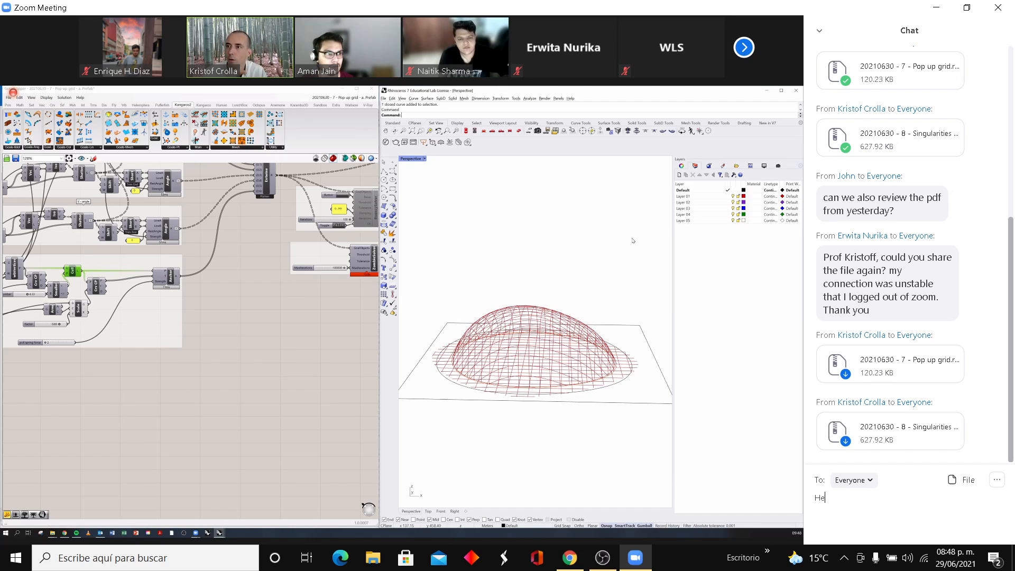
{"action": "type", "text": "Hello Teacher, "}
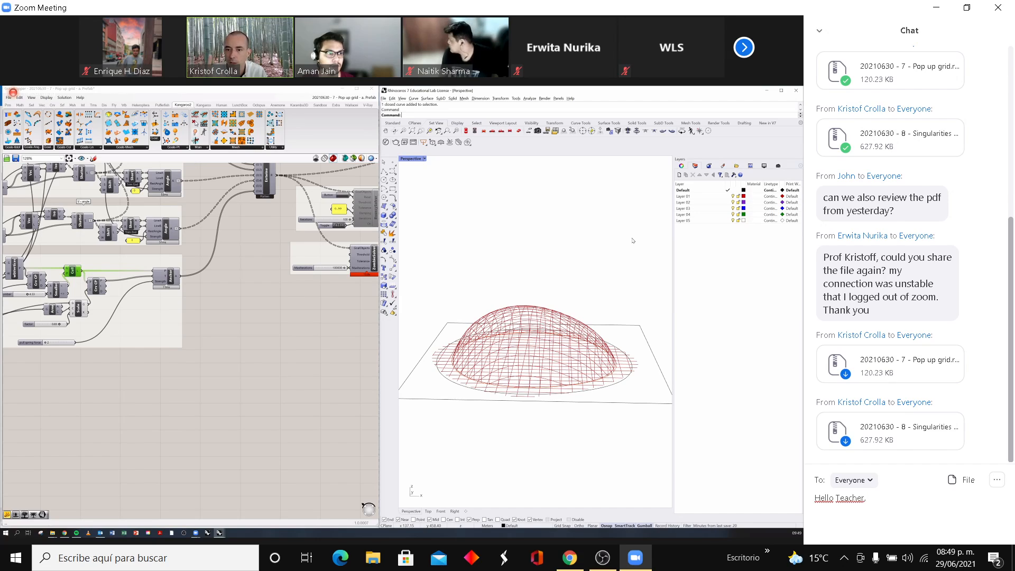
{"action": "type", "text": "i ha"}
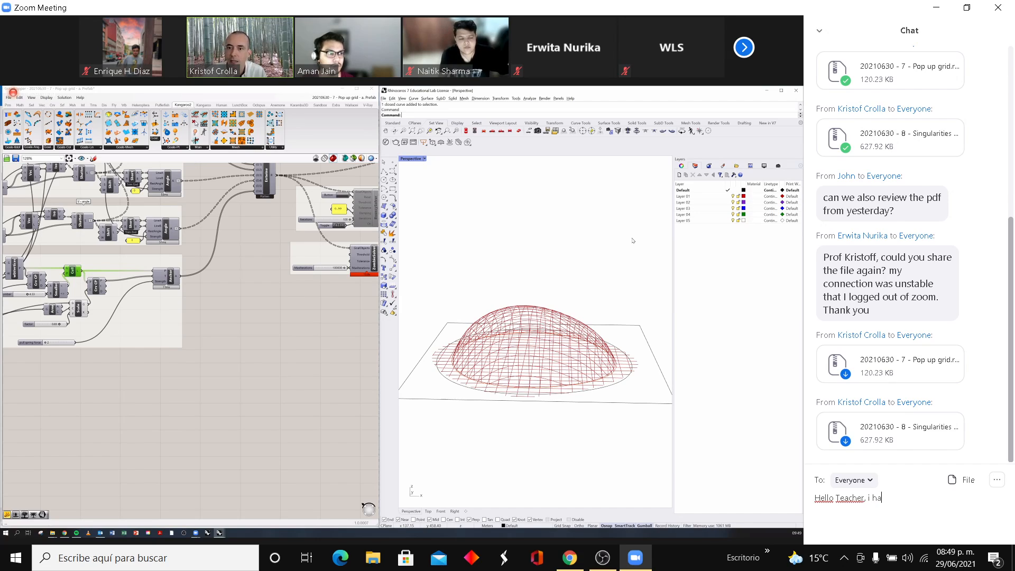
{"action": "type", "text": "ve a "}
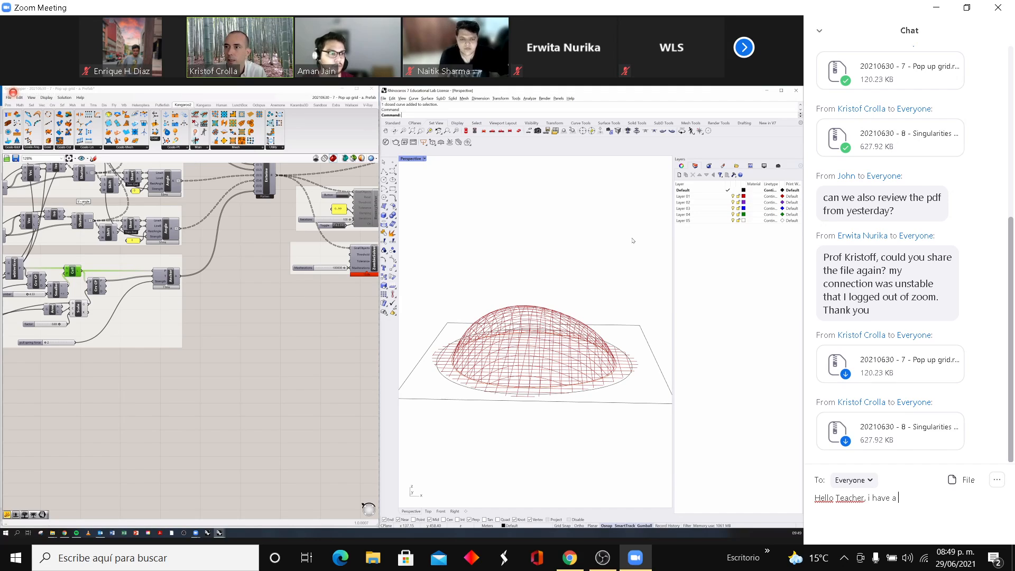
{"action": "type", "text": "do"}
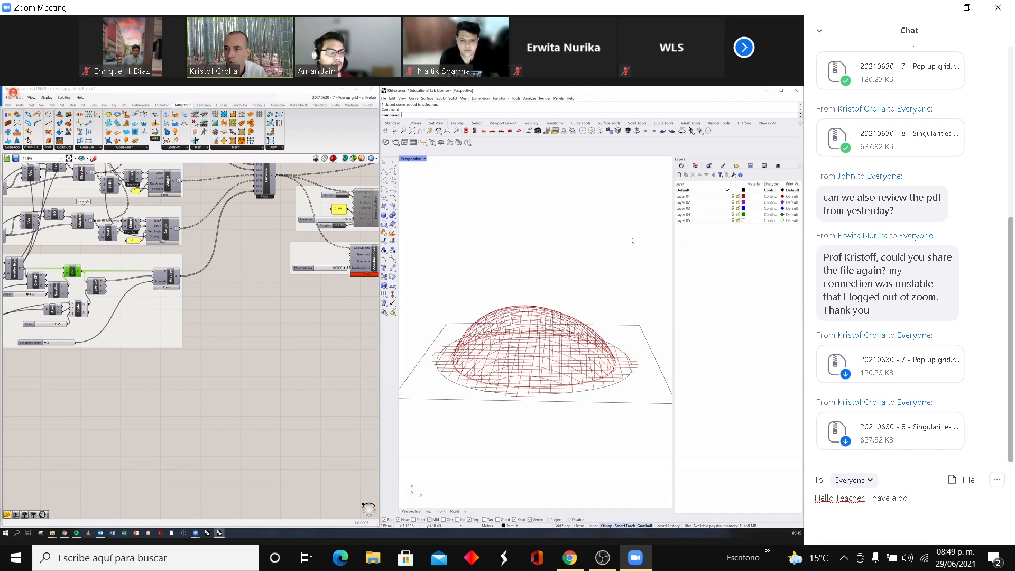
{"action": "type", "text": "u"}
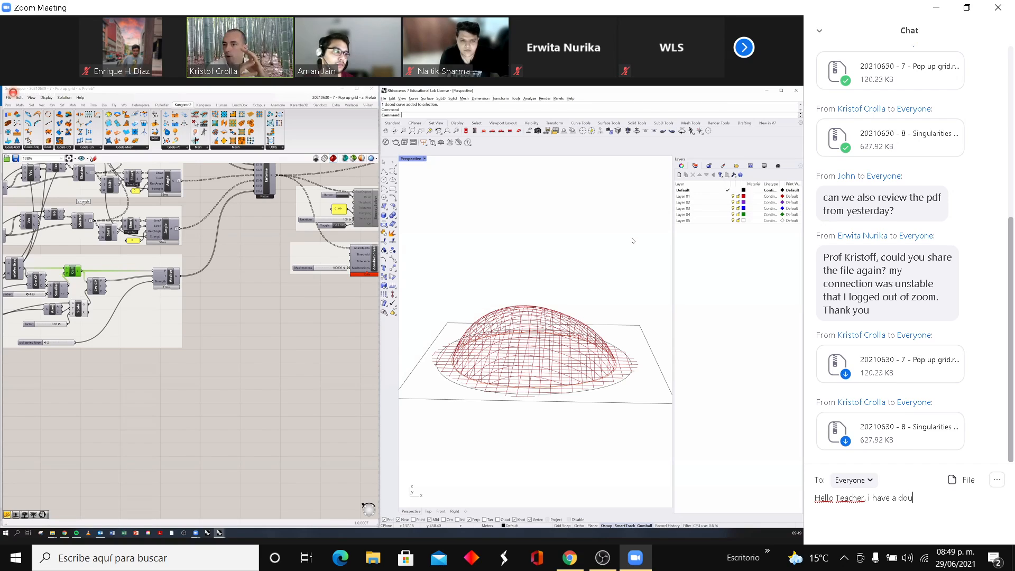
{"action": "type", "text": "bt"}
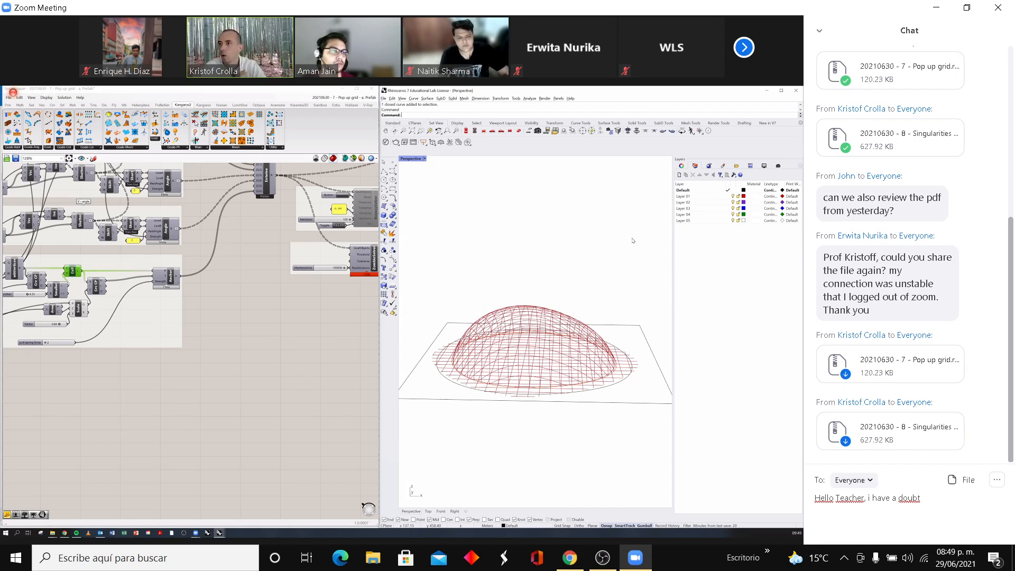
{"action": "type", "text": "profe"}
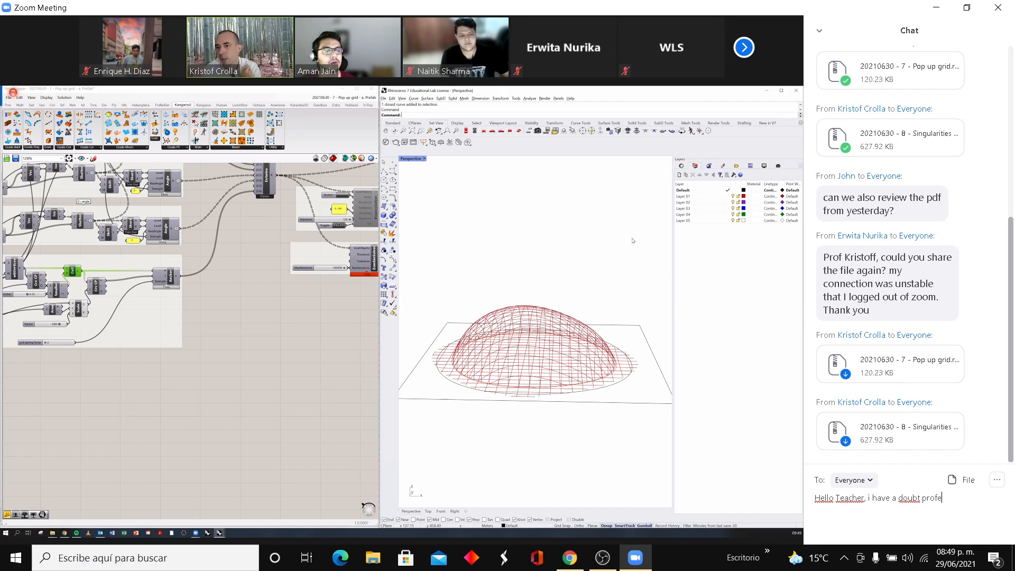
{"action": "type", "text": "ssor"}
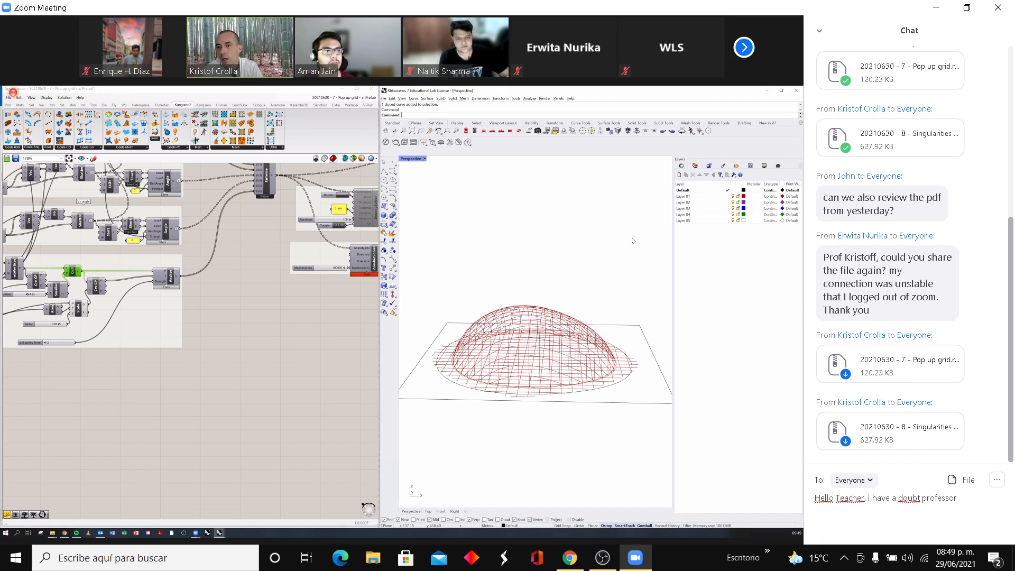
{"action": "key", "text": "BackSpace"}
{"action": "key", "text": "BackSpace"}
{"action": "key", "text": "BackSpace"}
{"action": "type", "text": "or, the "}
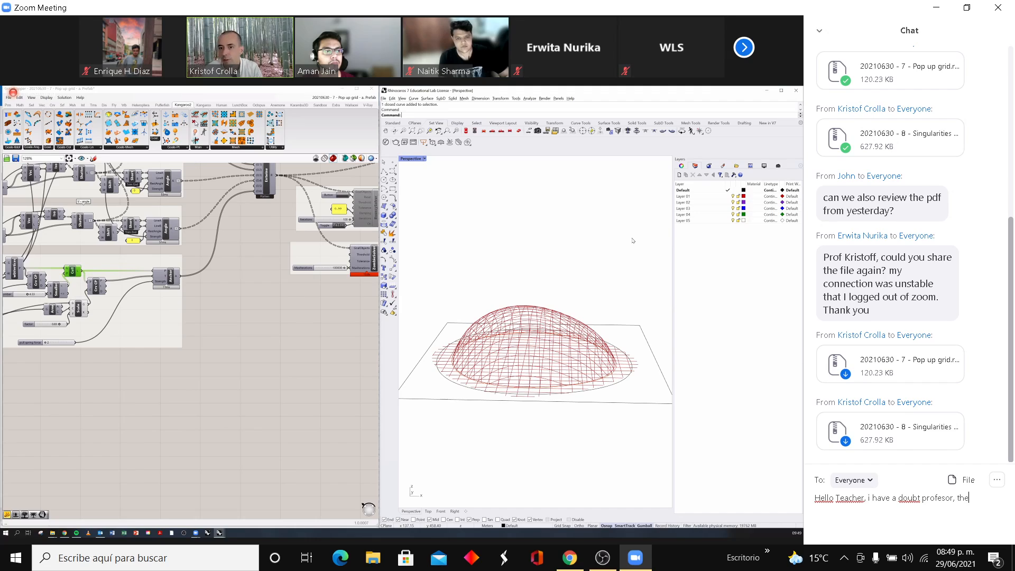
{"action": "type", "text": "best typ"}
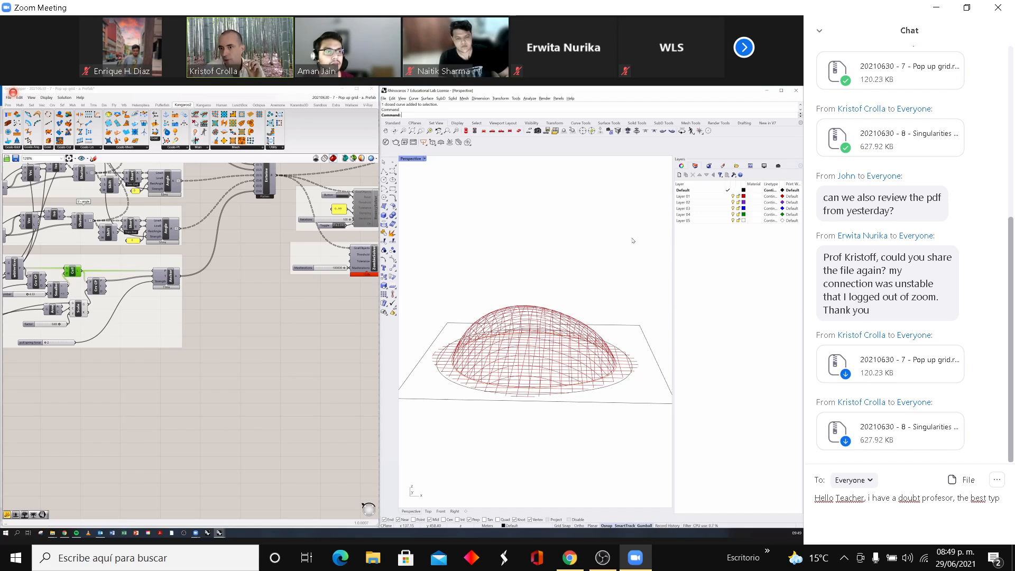
{"action": "type", "text": "e of s"}
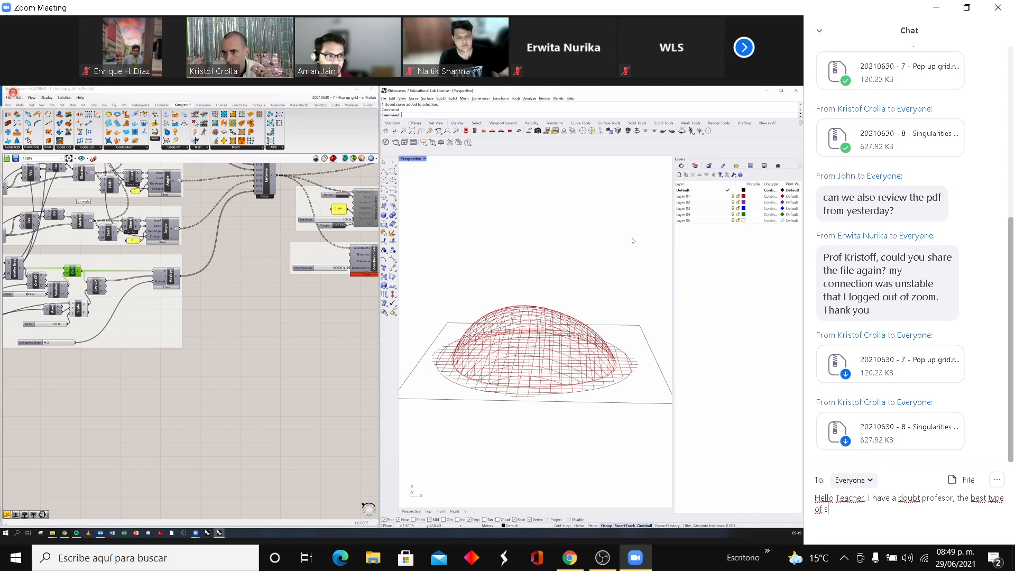
{"action": "type", "text": "truct"}
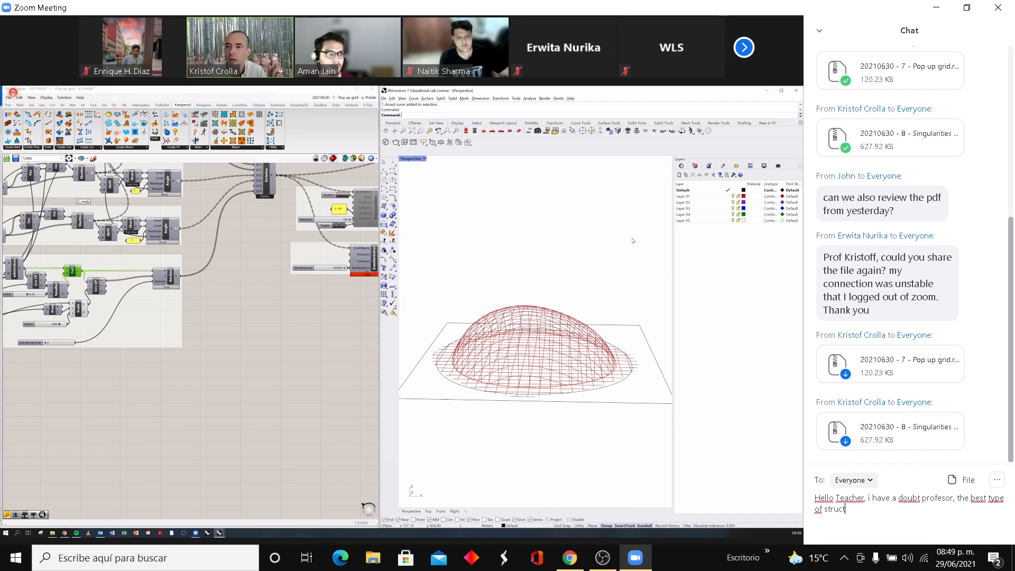
{"action": "type", "text": "ural"}
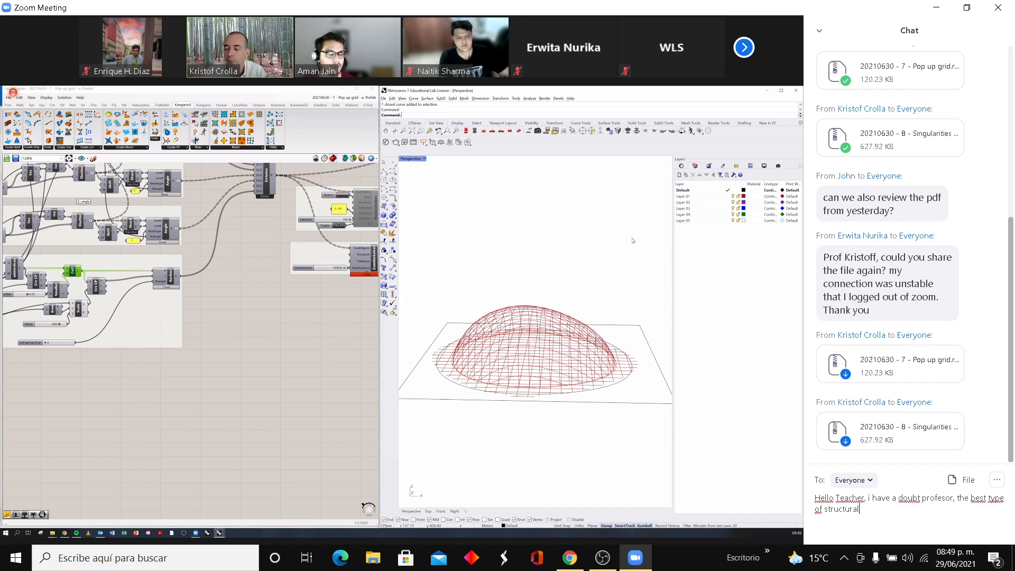
{"action": "type", "text": " anal"}
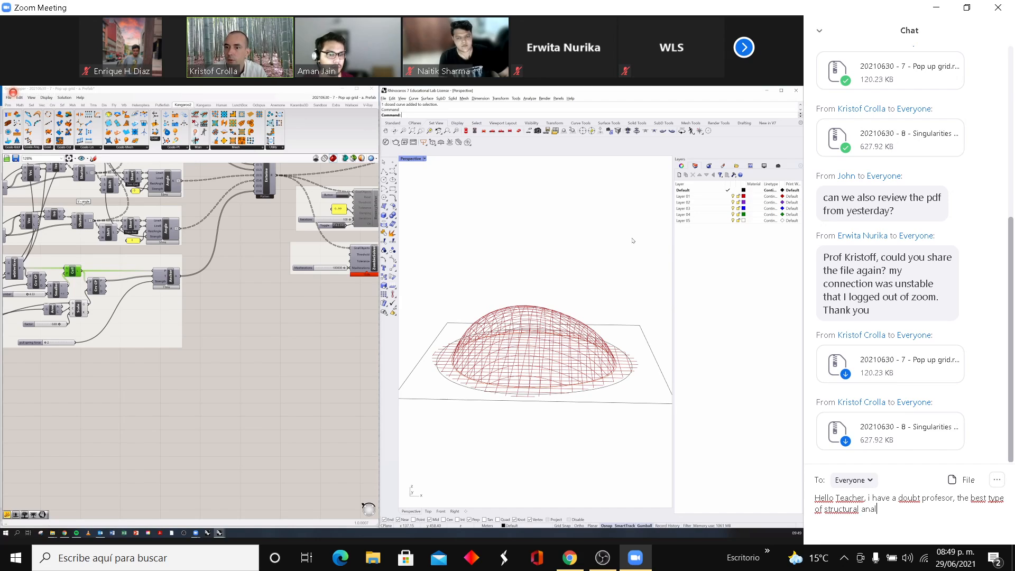
{"action": "type", "text": "ysis"}
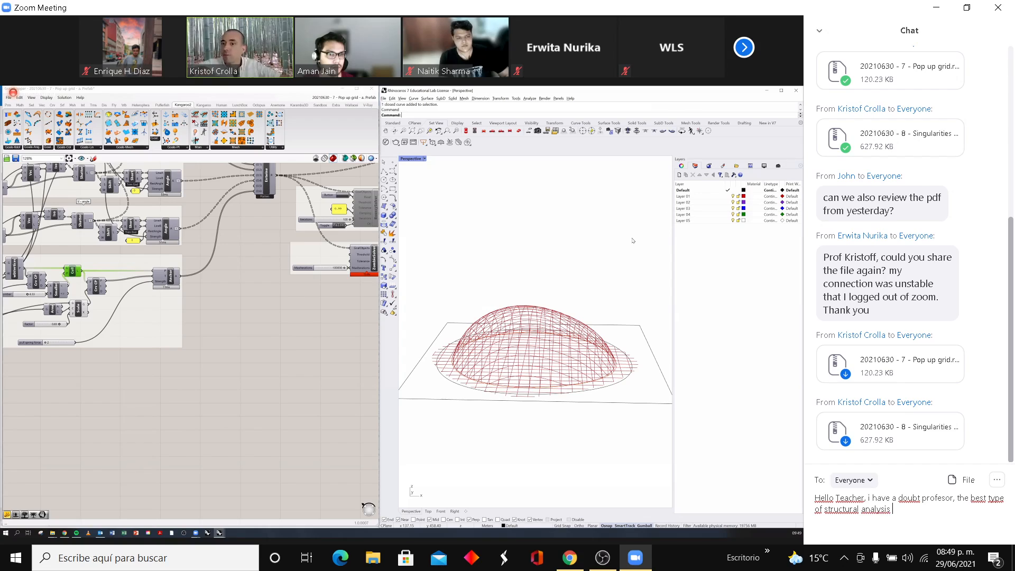
{"action": "type", "text": " for s"}
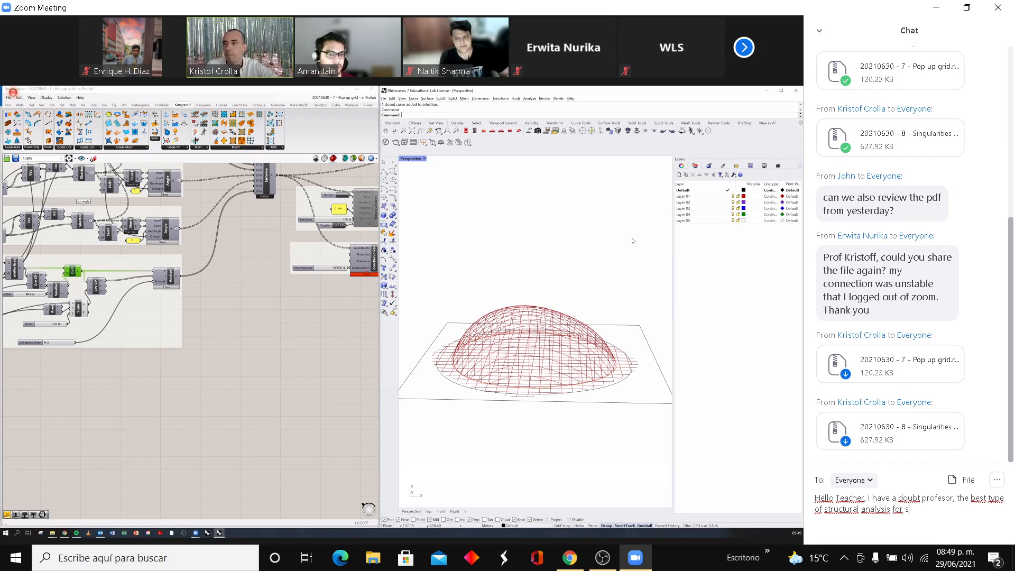
{"action": "type", "text": "yste"}
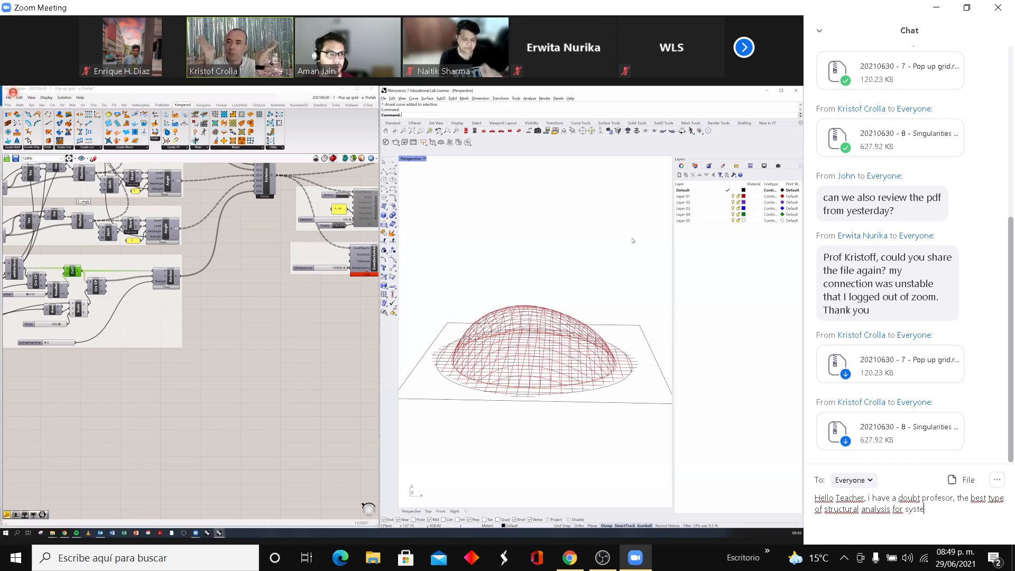
{"action": "type", "text": "m is the"}
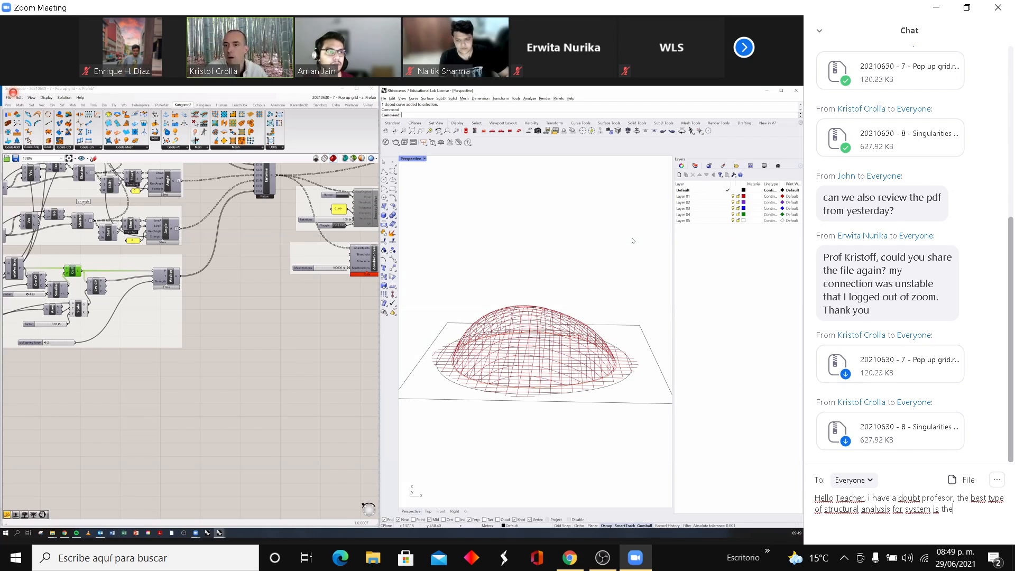
{"action": "type", "text": " Non"}
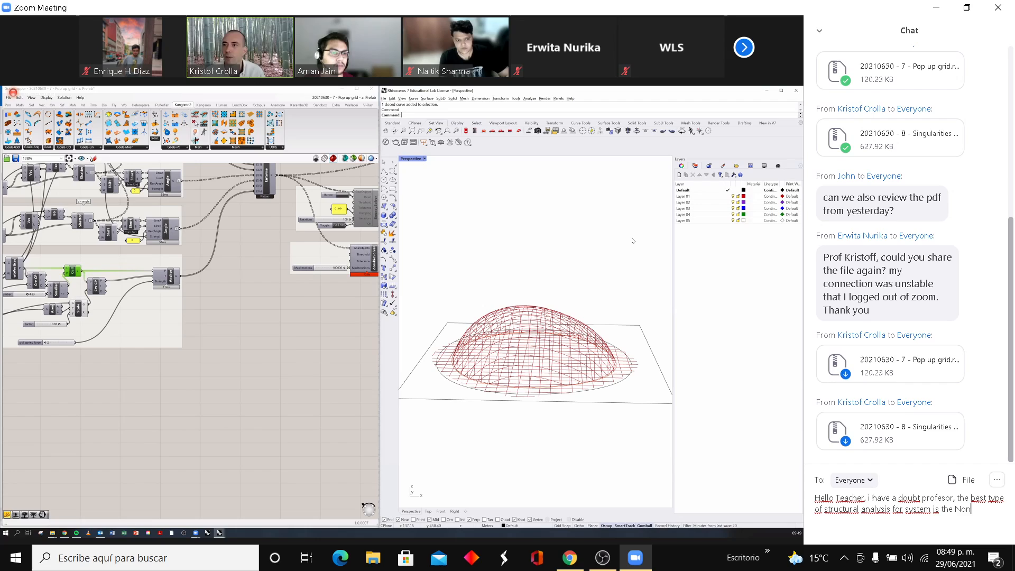
{"action": "type", "text": "Linear"}
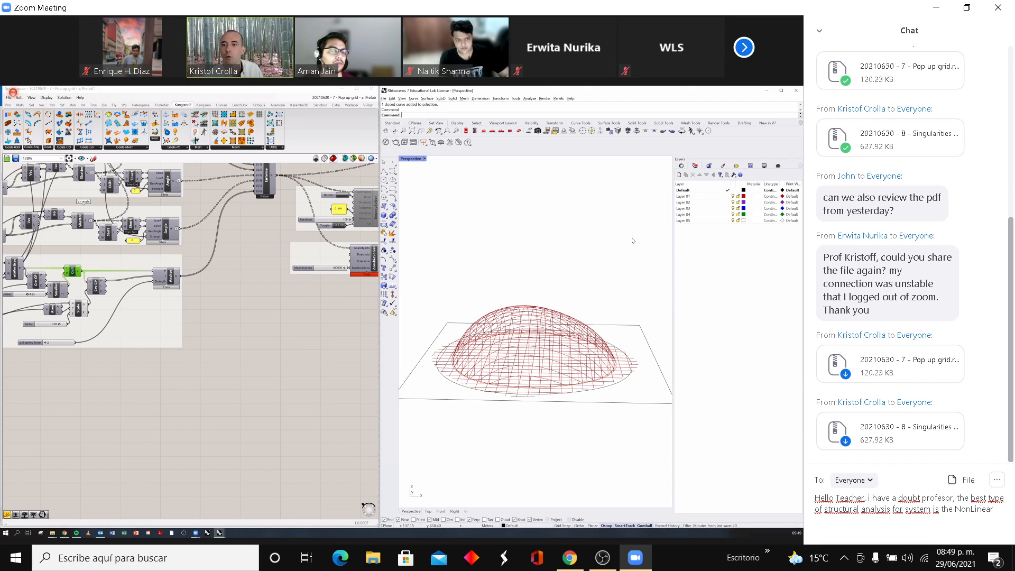
{"action": "type", "text": "?"}
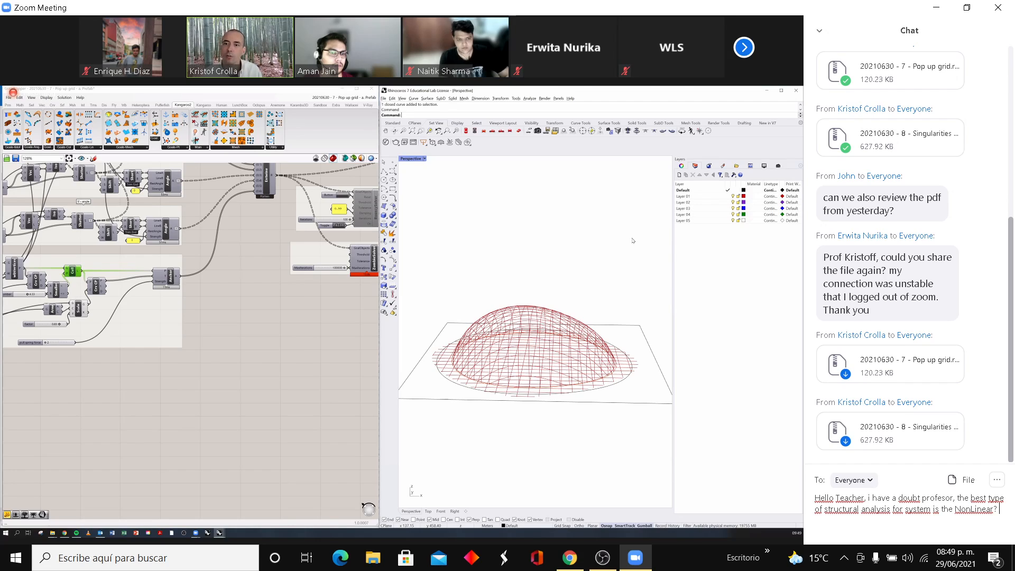
{"action": "type", "text": " on"}
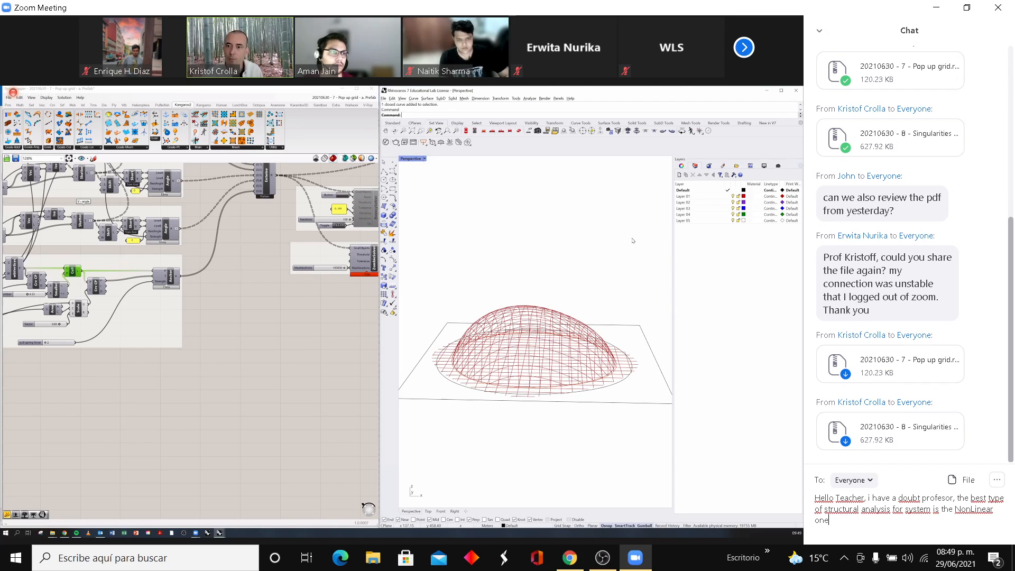
{"action": "type", "text": "e?"}
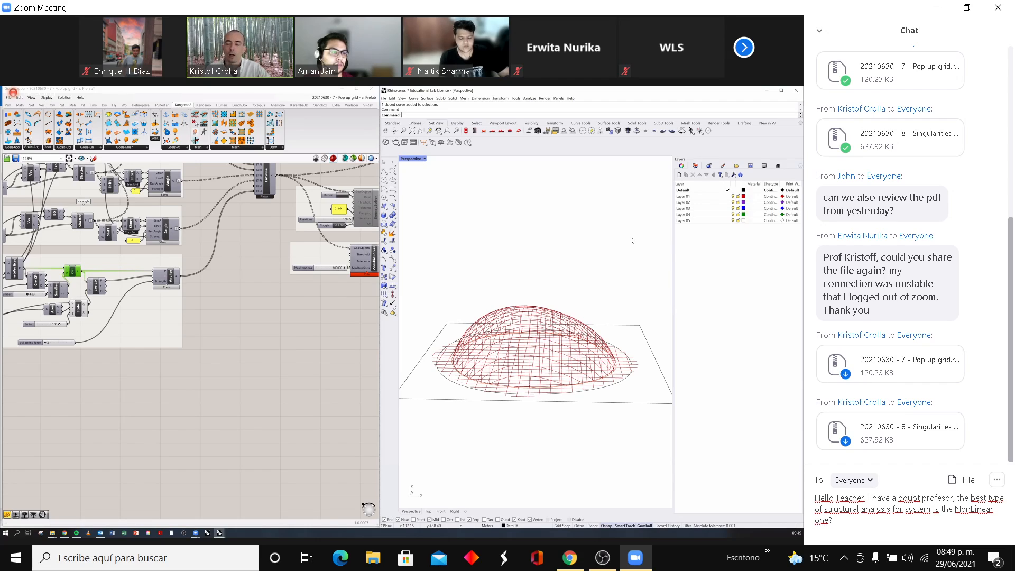
{"action": "type", "text": " I under"}
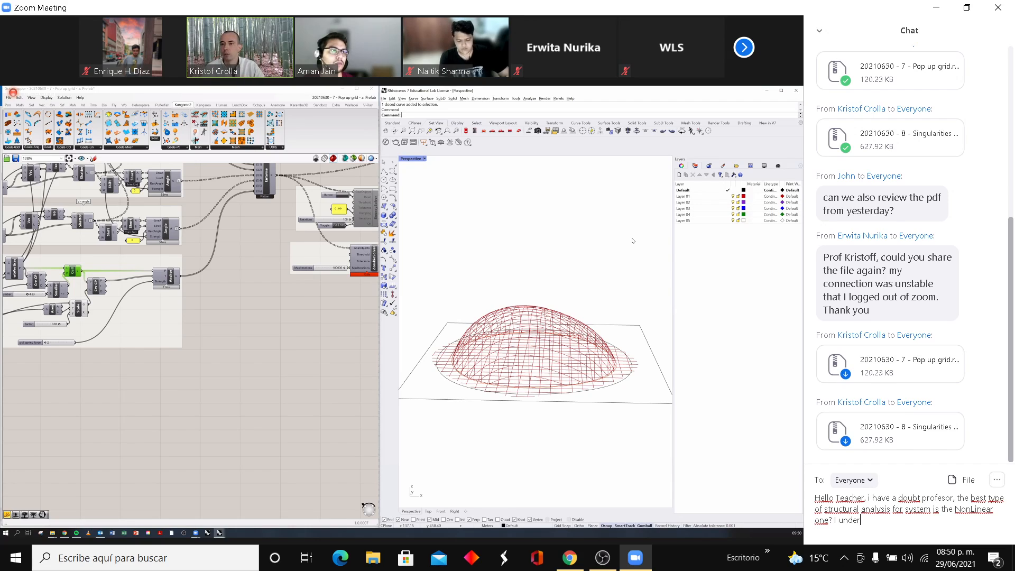
{"action": "type", "text": "stan"}
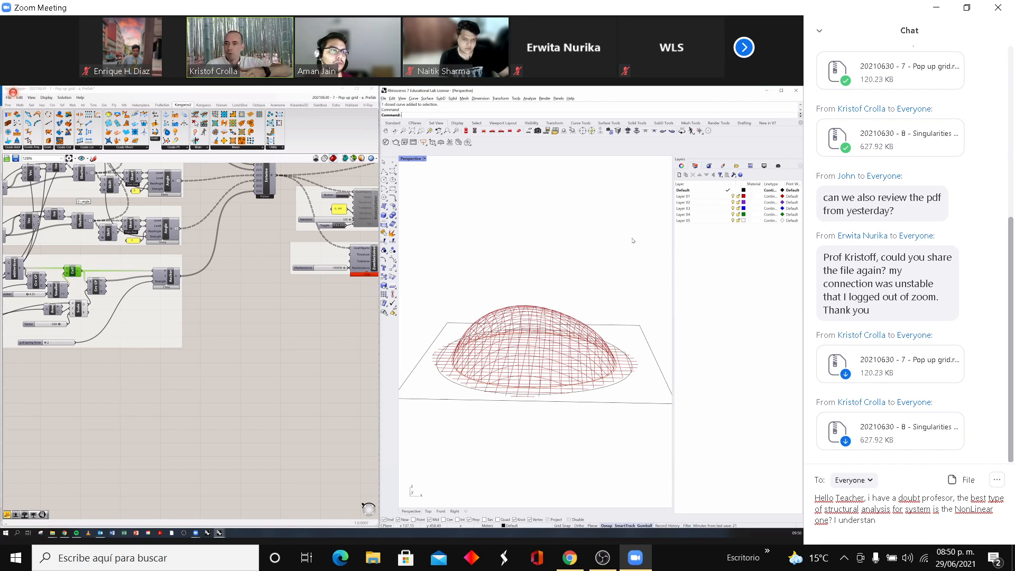
- Continue the chat draft with the sentence "I understand tht there are several second order parsing algorithms in gridshell systems."
{"action": "key", "text": "BackSpace"}
{"action": "type", "text": "nd"}
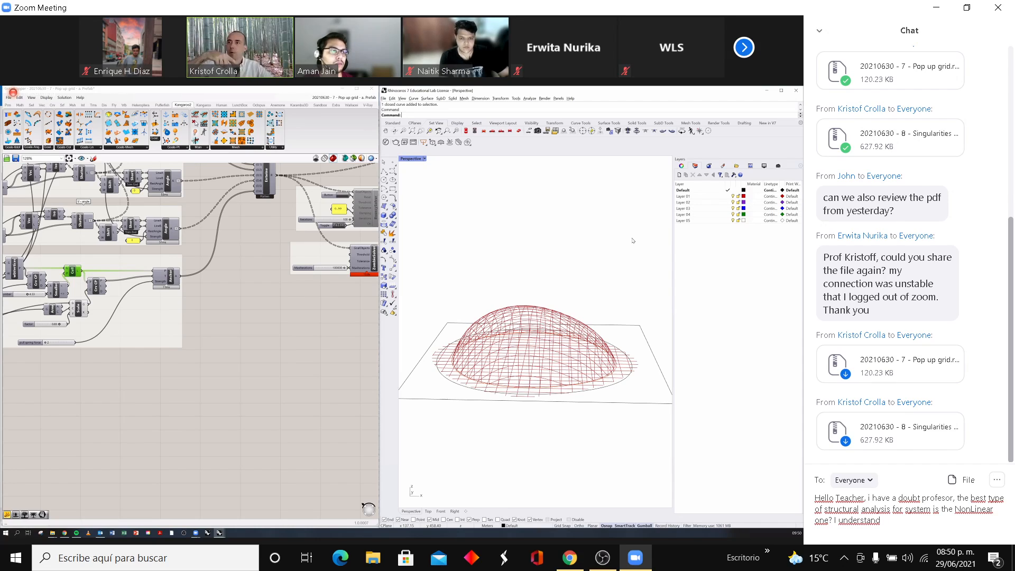
{"action": "type", "text": " tht"}
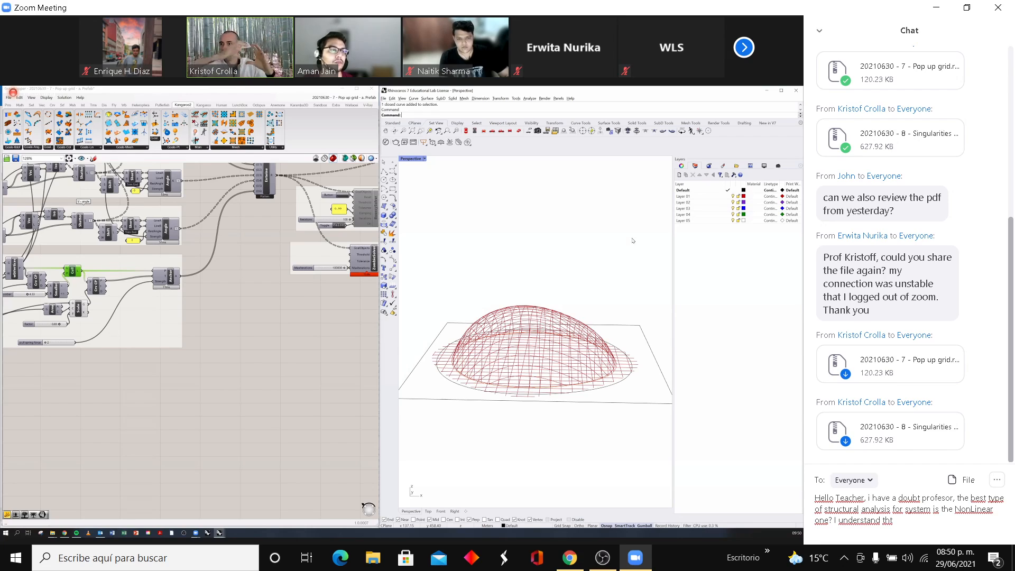
{"action": "type", "text": " there"}
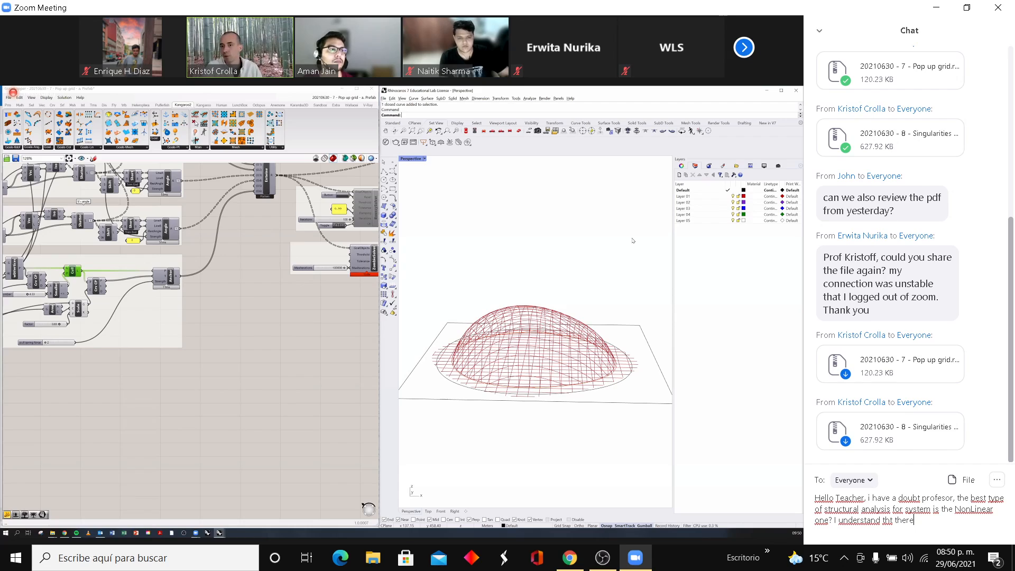
{"action": "type", "text": " are"}
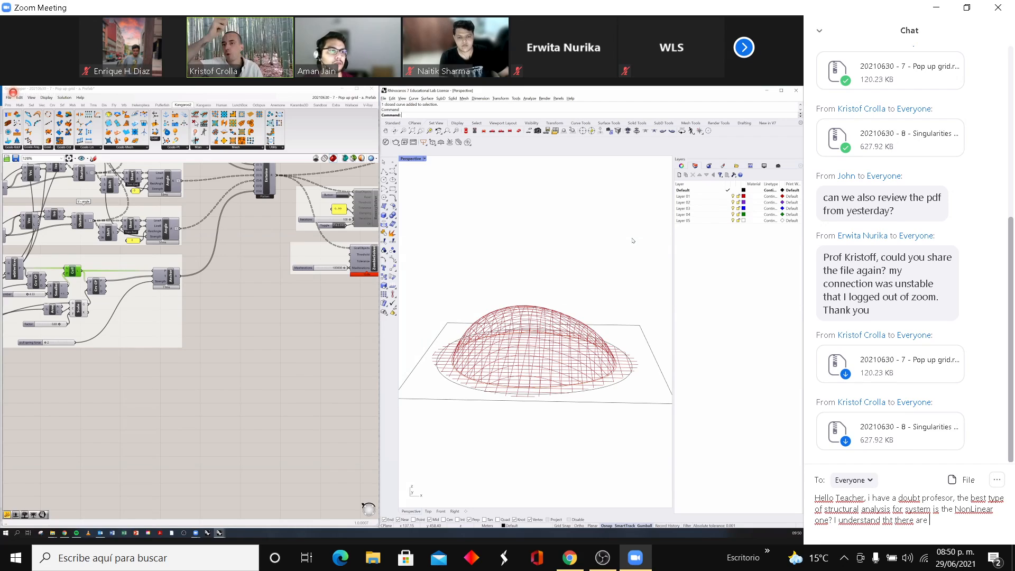
{"action": "type", "text": " sever"}
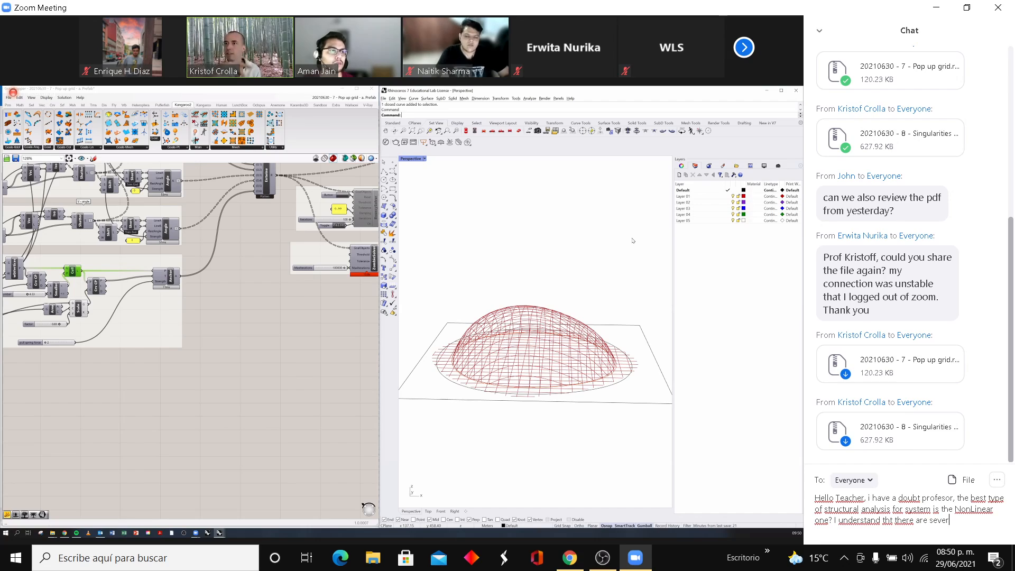
{"action": "type", "text": "al second or"}
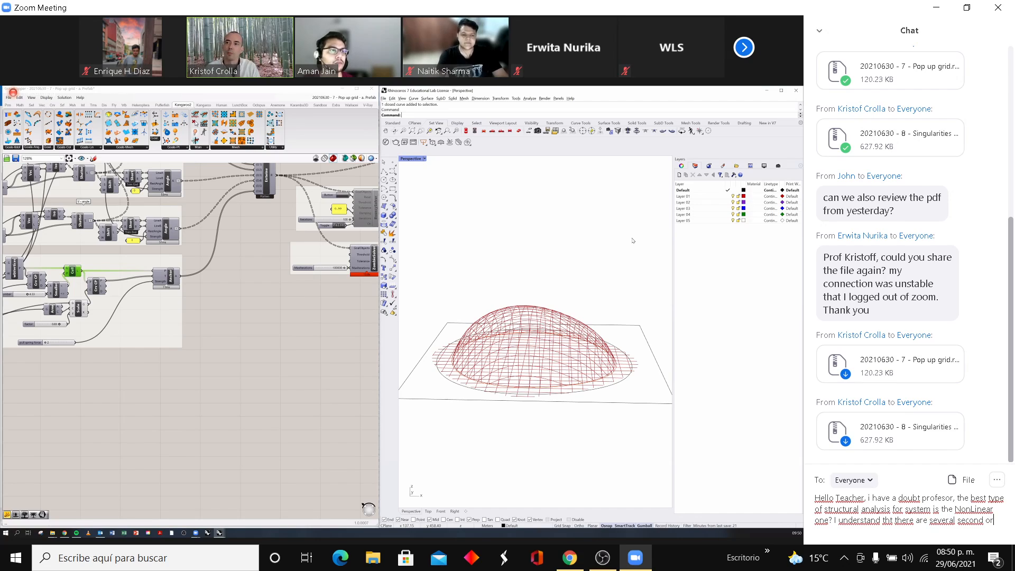
{"action": "type", "text": "der pard"}
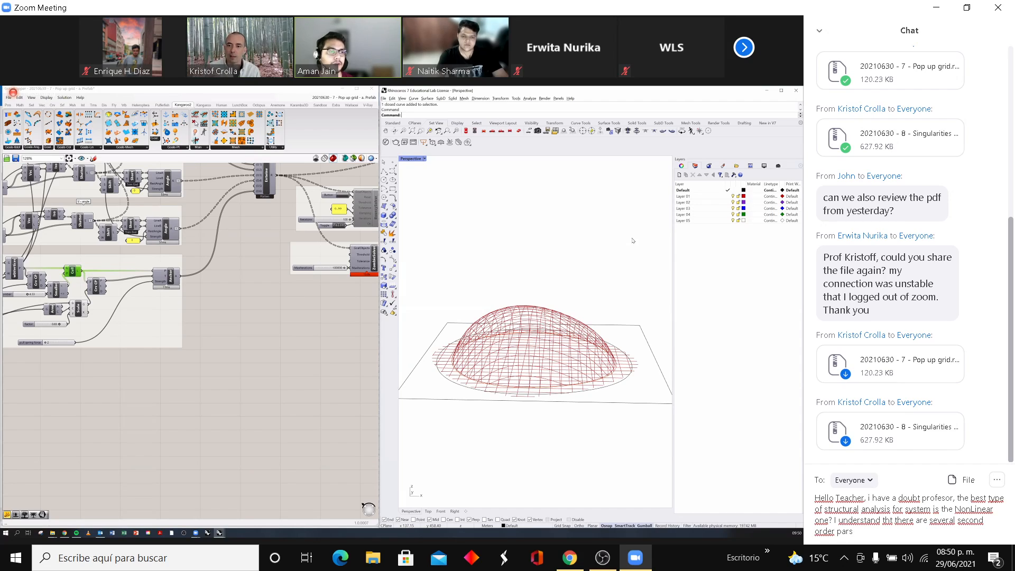
{"action": "type", "text": "ing al"}
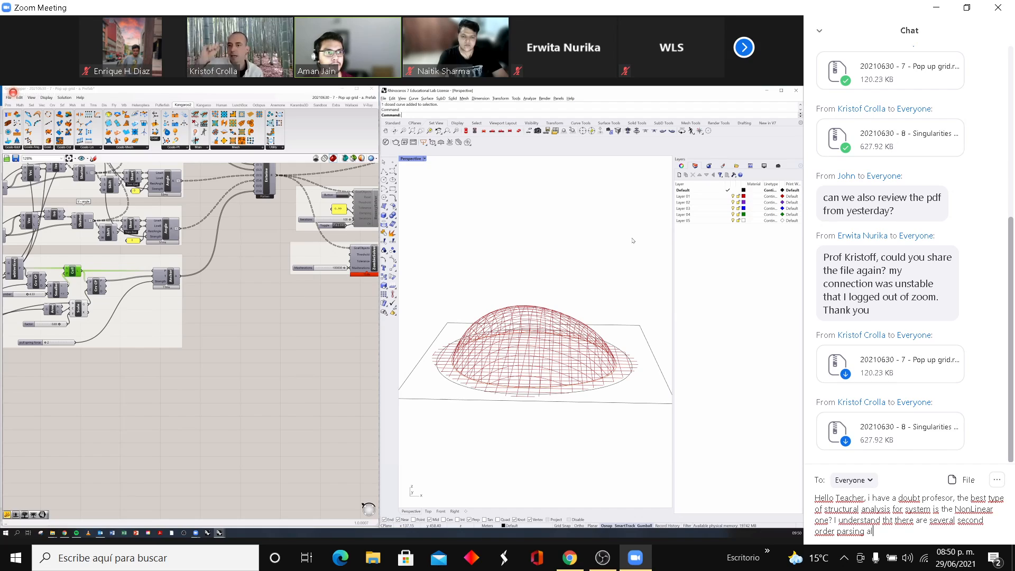
{"action": "type", "text": "gorith"}
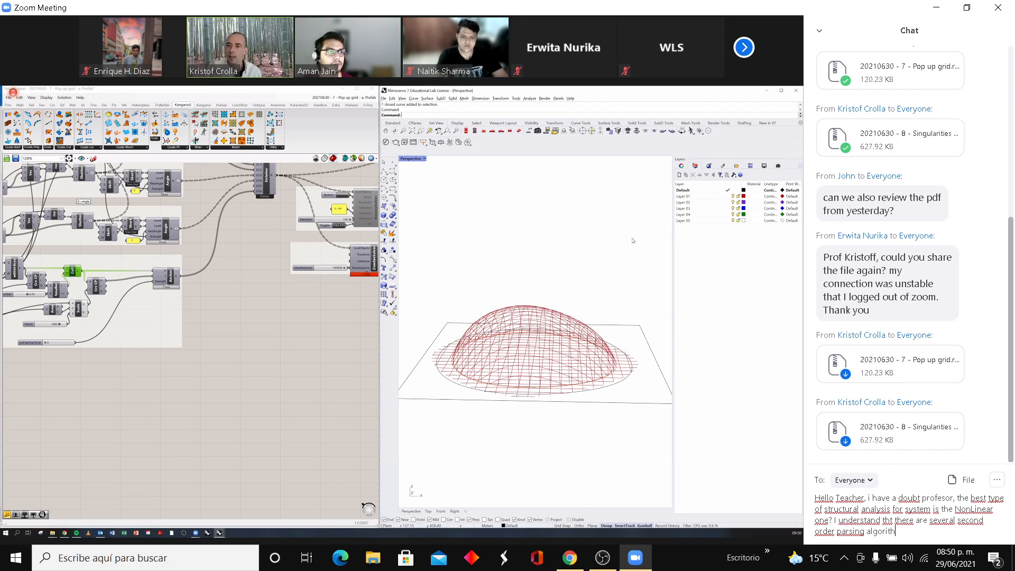
{"action": "type", "text": "ms in "}
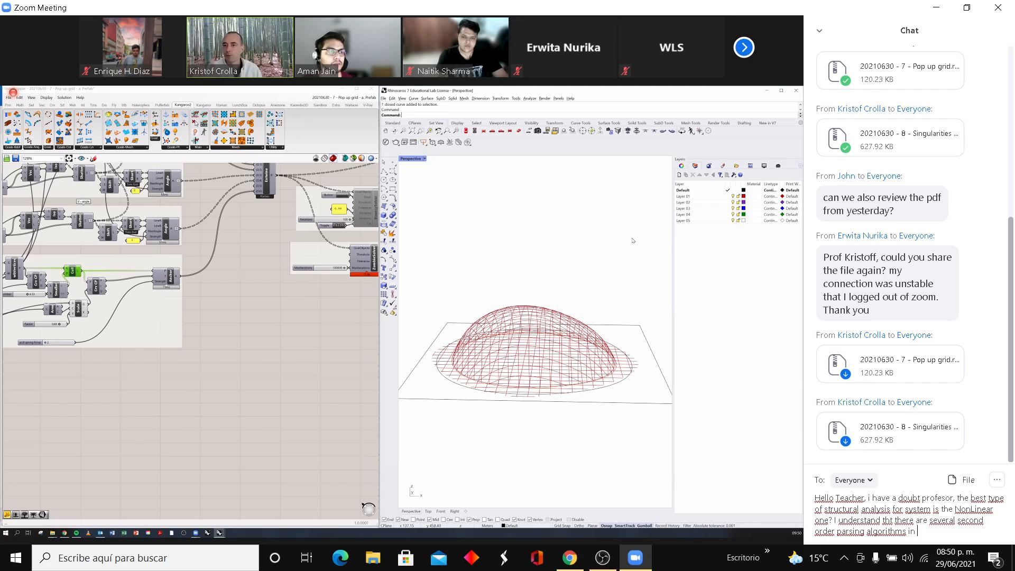
{"action": "type", "text": "grid"}
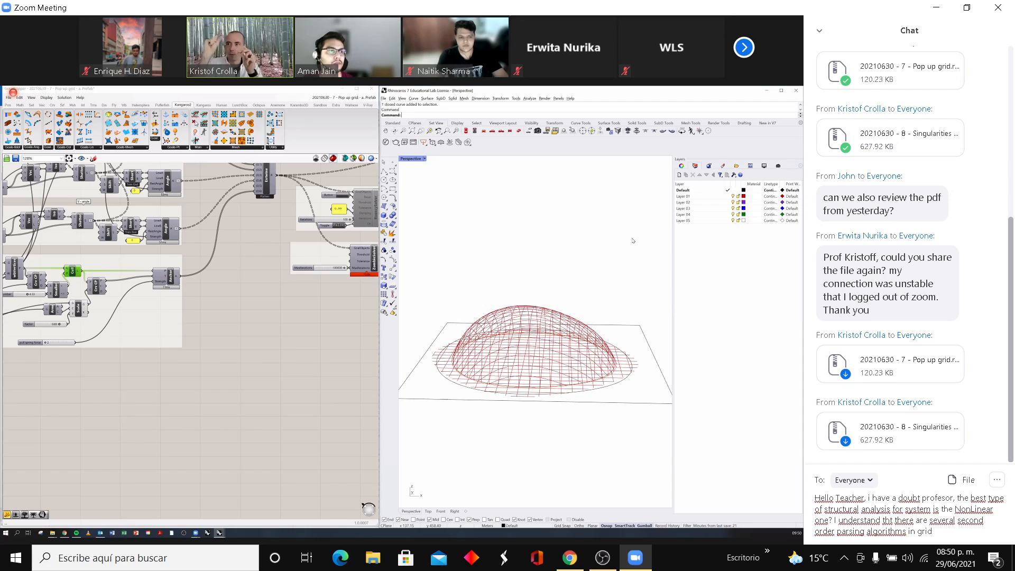
{"action": "type", "text": "shell"}
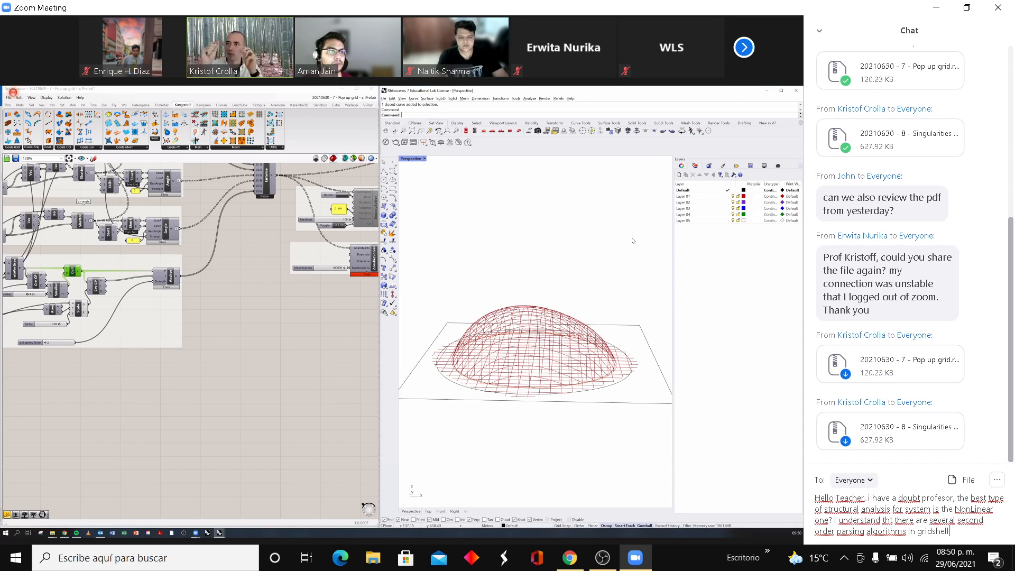
{"action": "type", "text": " syst"}
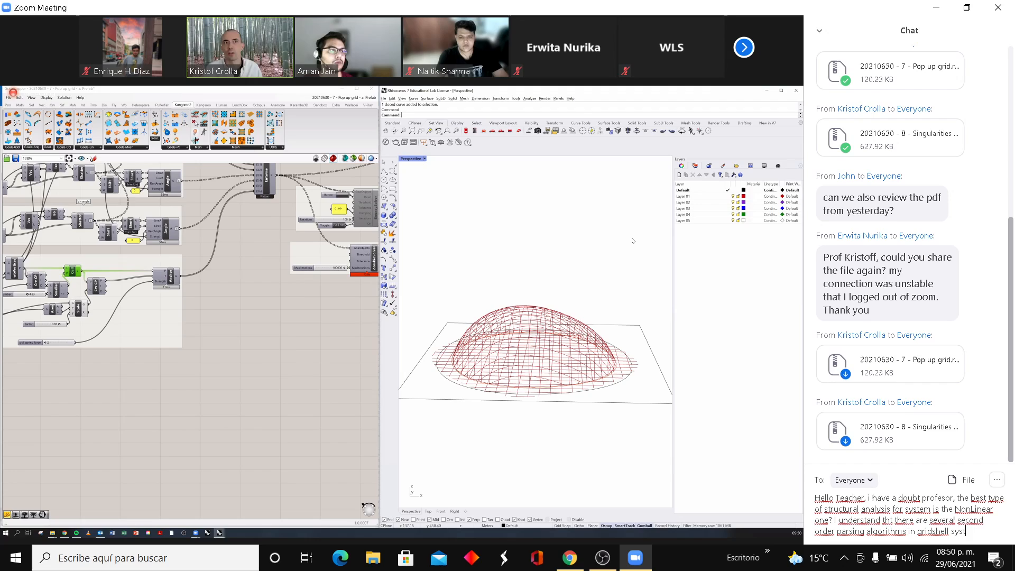
{"action": "type", "text": "ems"}
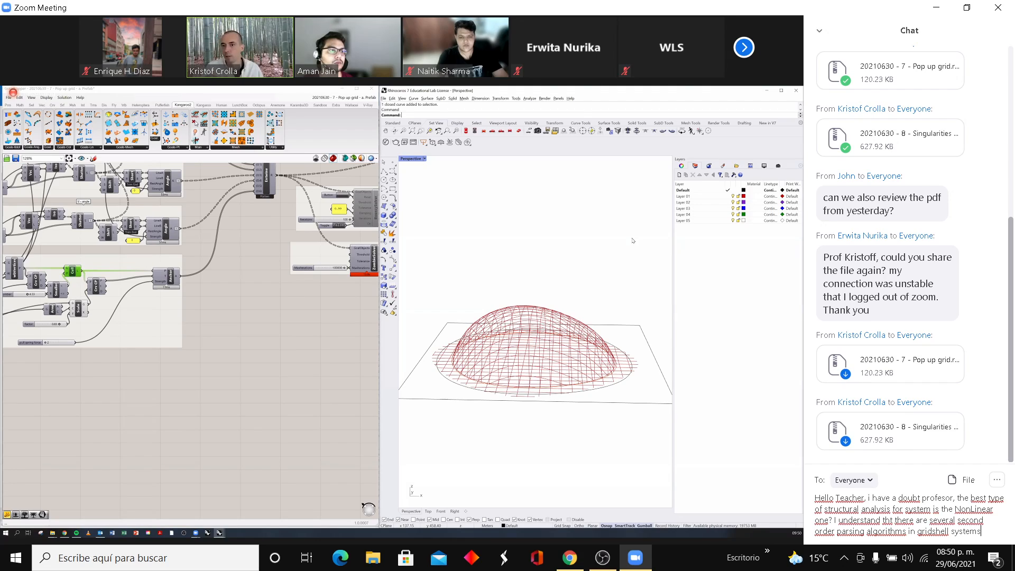
{"action": "type", "text": "."}
- Add "How does a gridshell behave before under seismic forces? :) thanks" after a blank line in the draft and send the message to Everyone
{"action": "key", "text": "shift+Return"}
{"action": "key", "text": "shift+Return"}
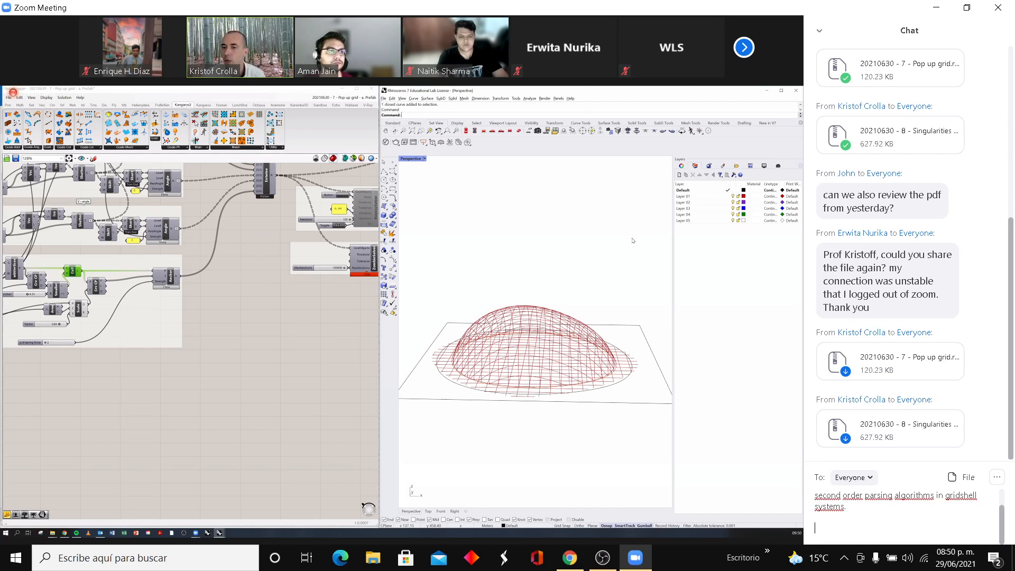
{"action": "type", "text": "Ho"}
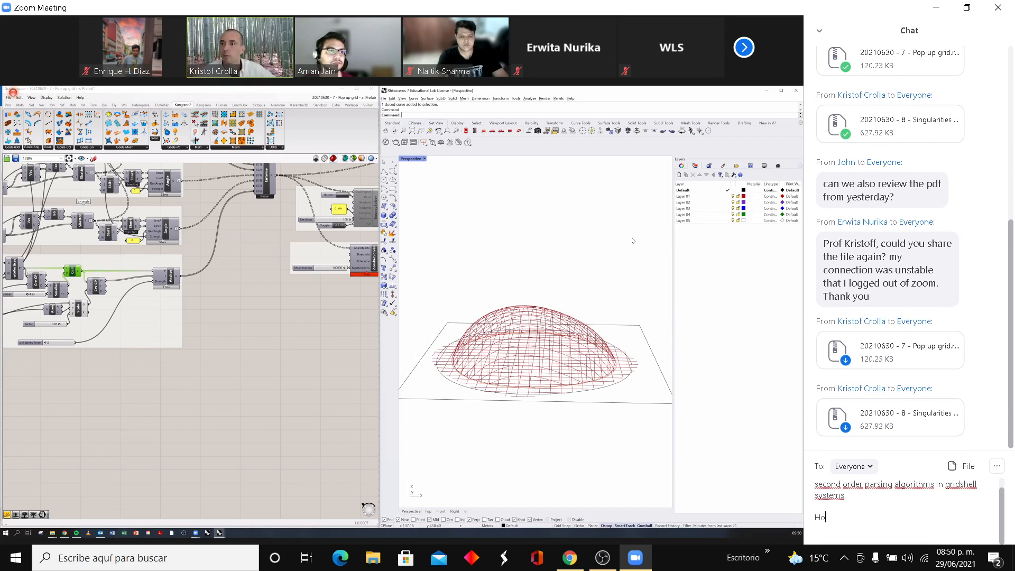
{"action": "type", "text": "w does"}
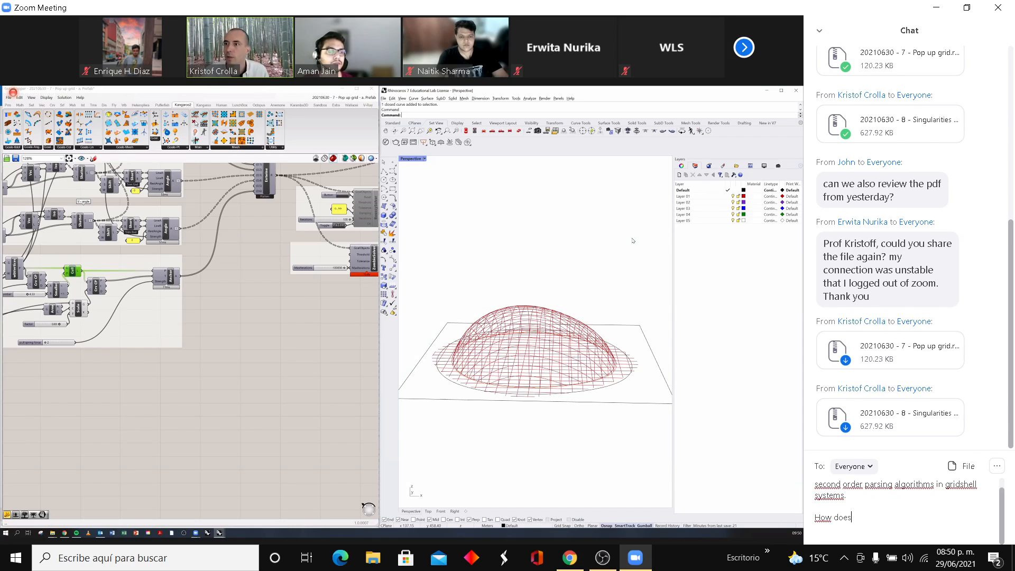
{"action": "type", "text": " a gr"}
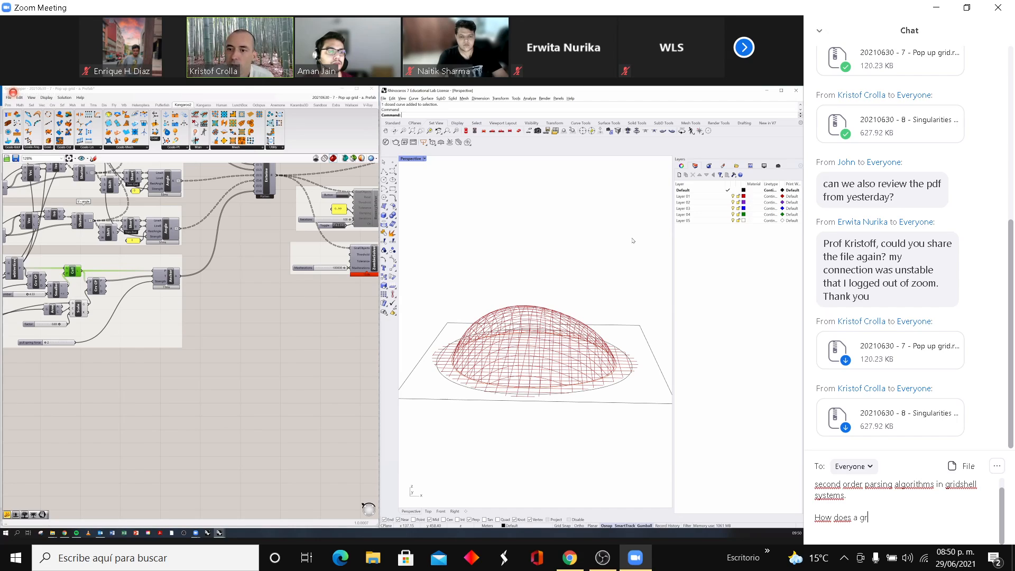
{"action": "type", "text": "idshe"}
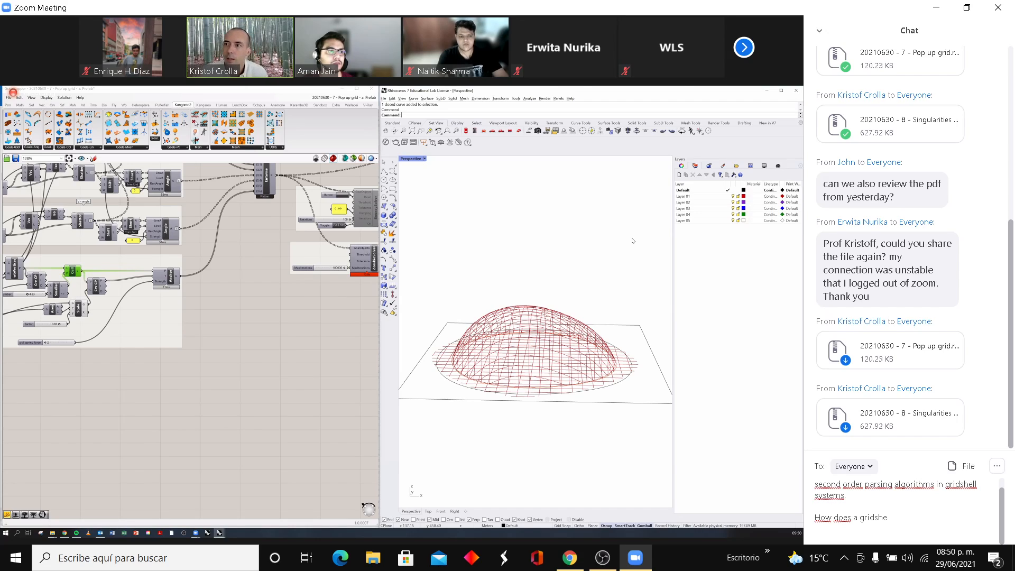
{"action": "type", "text": "ll behave "}
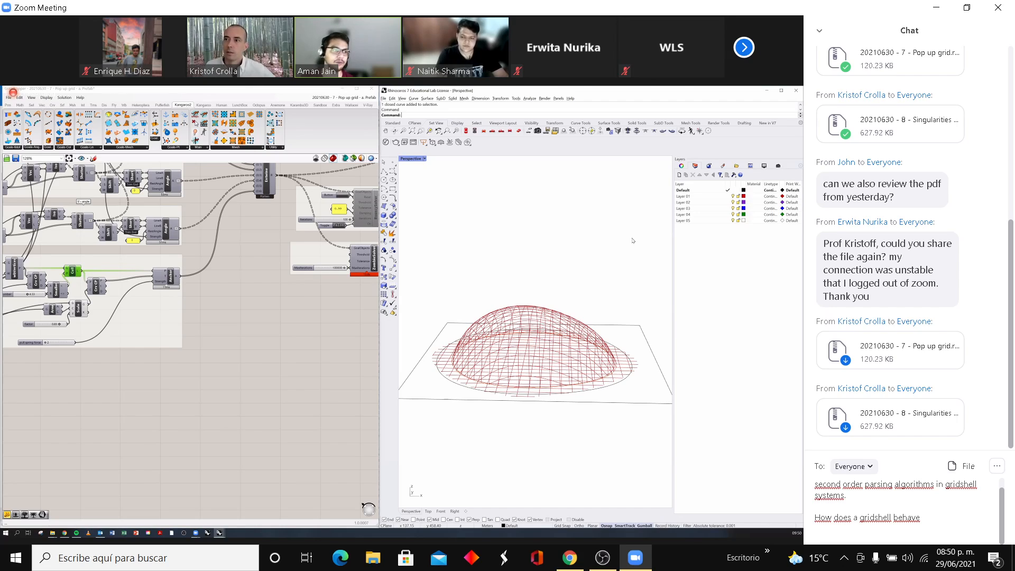
{"action": "type", "text": "before"}
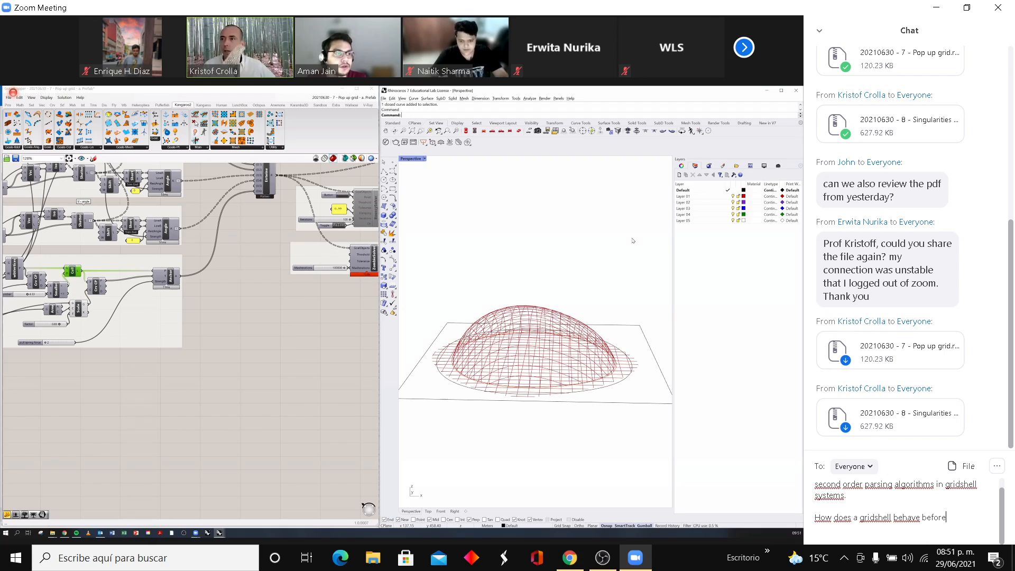
{"action": "type", "text": "under"}
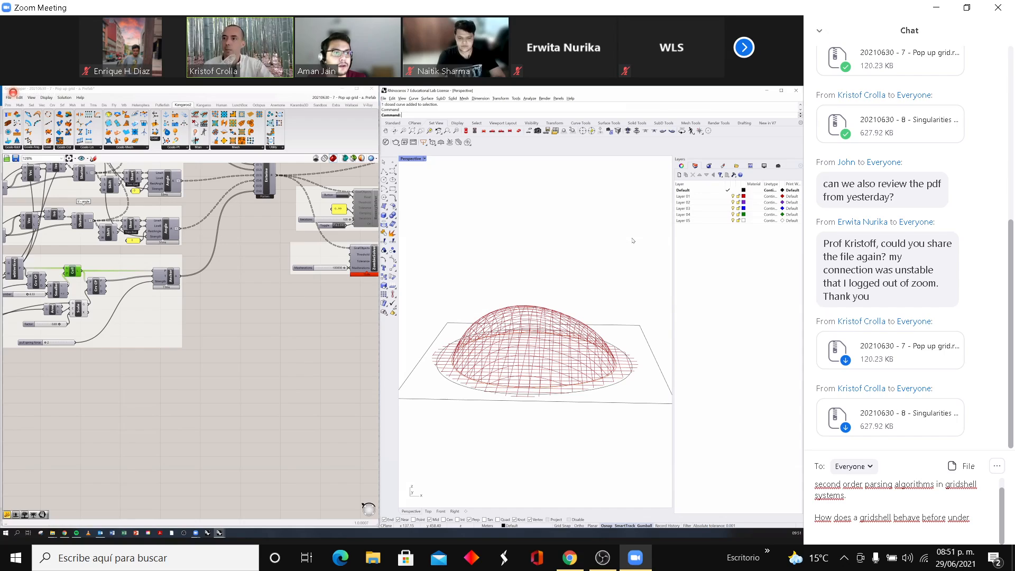
{"action": "type", "text": " seis"}
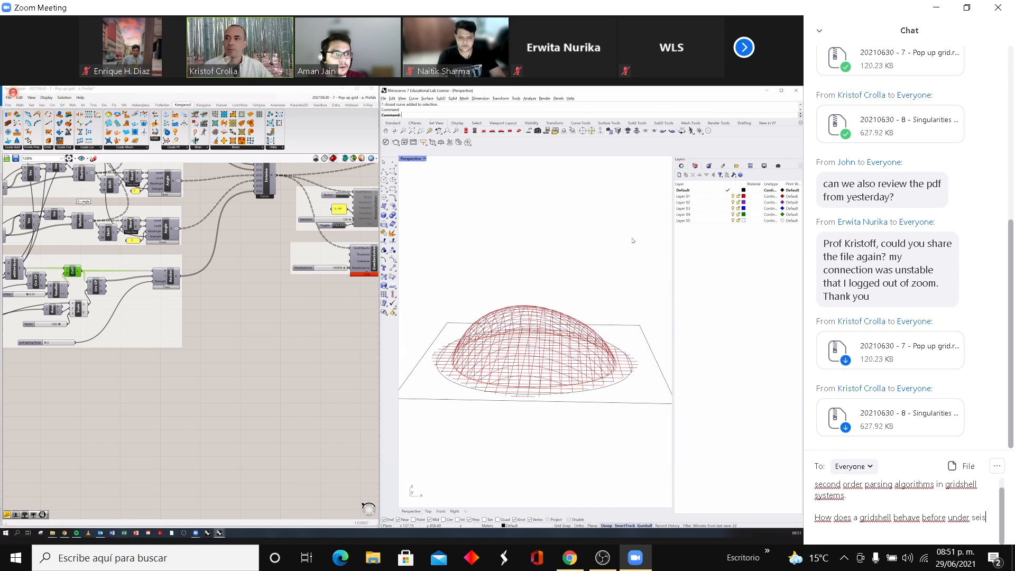
{"action": "type", "text": "mic f"}
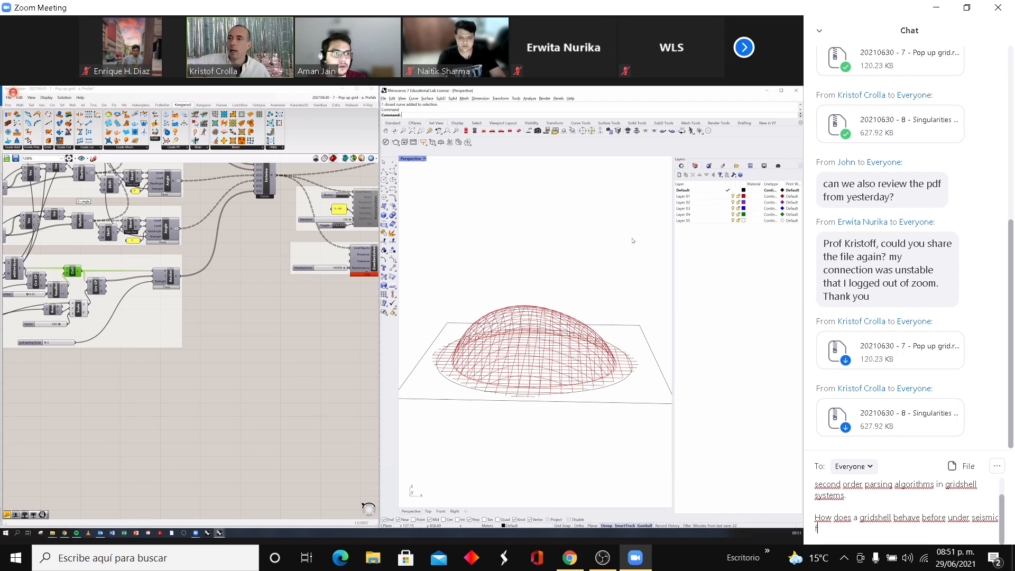
{"action": "type", "text": "orces?"}
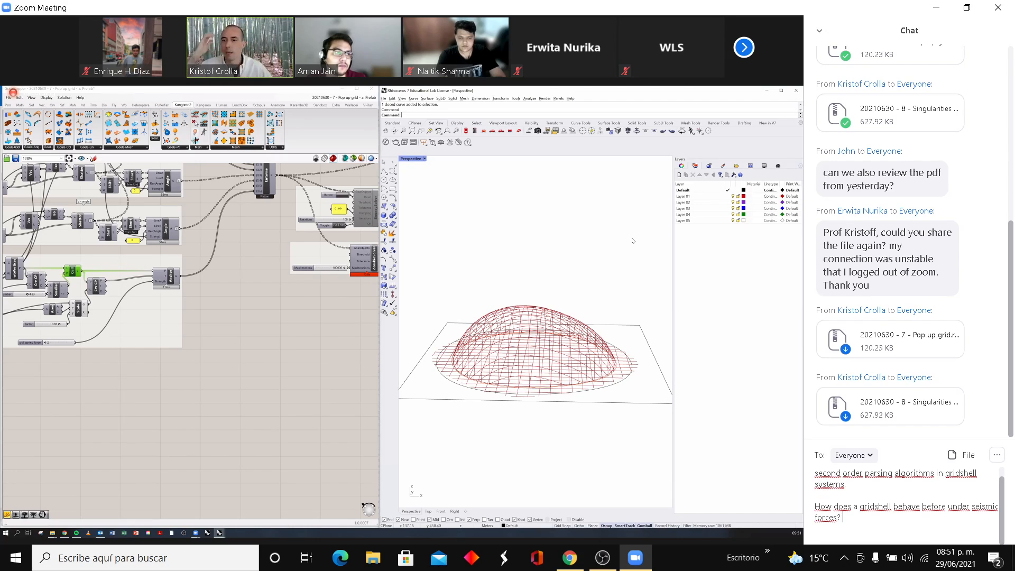
{"action": "type", "text": " :)"}
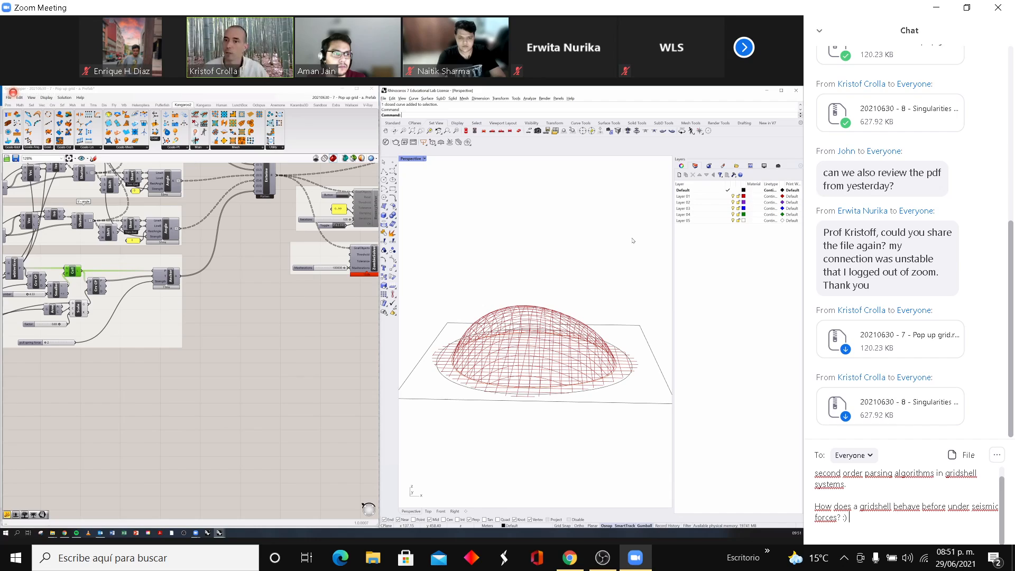
{"action": "type", "text": " thanks"}
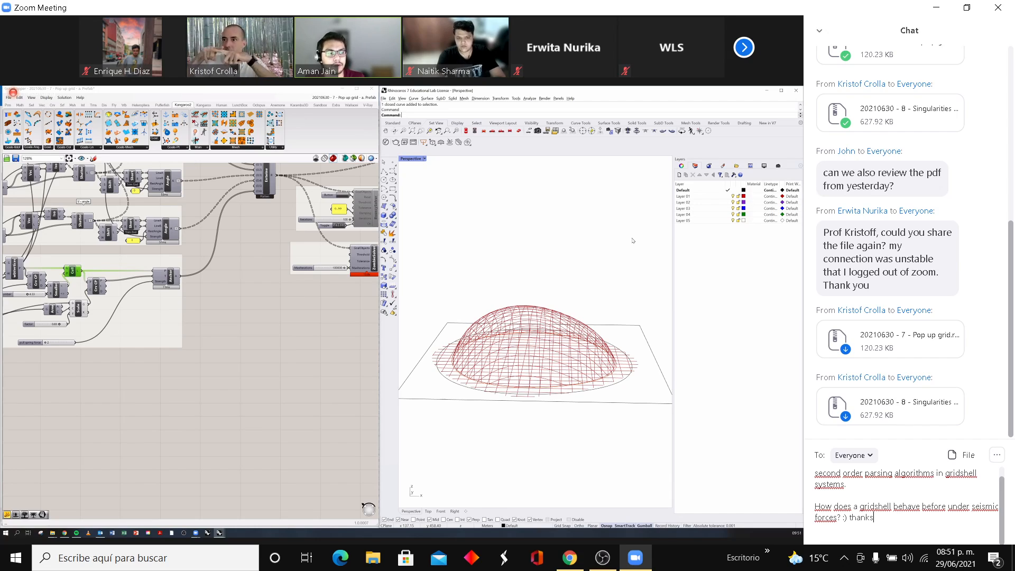
{"action": "key", "text": "Return"}
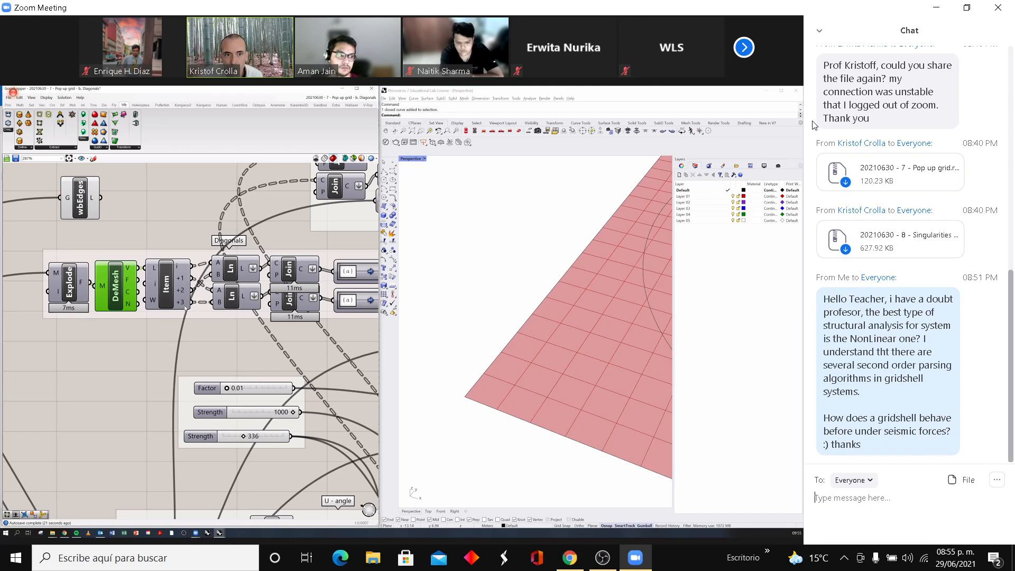
- Show the next set of participants in the meeting's video strip
{"action": "left_click", "coordinate": [744, 58]}
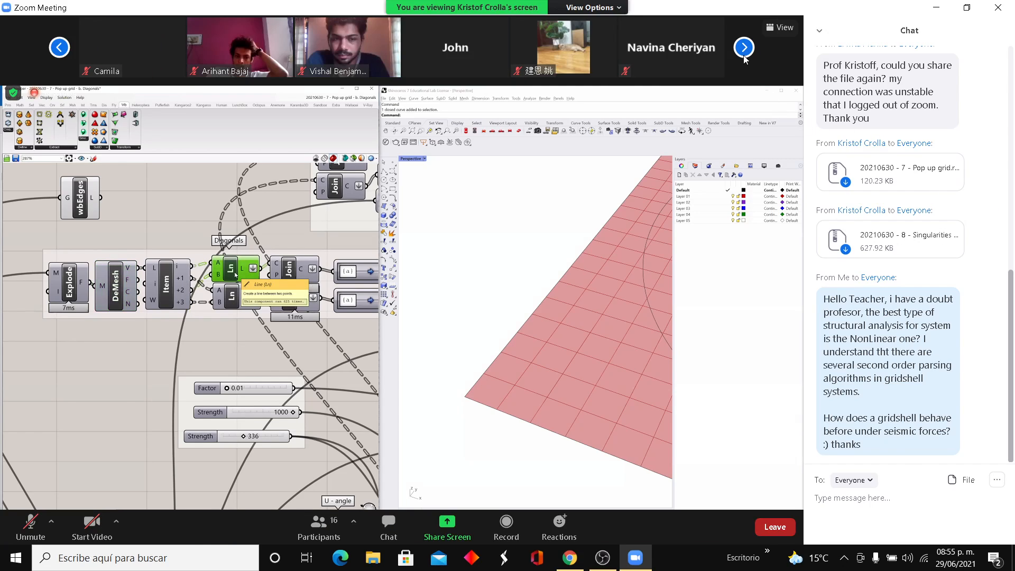
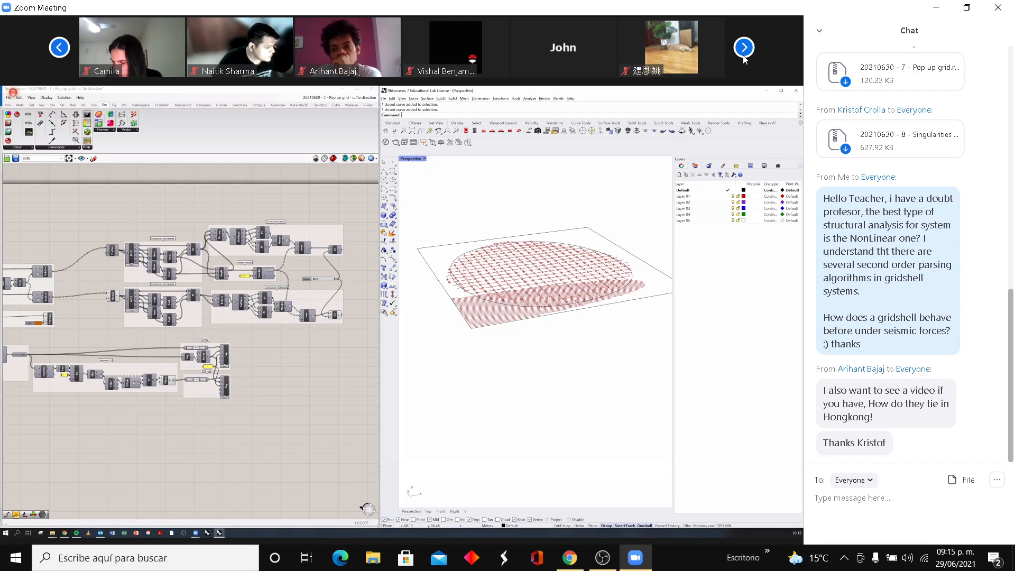
- Browse through all the participants in the meeting's video strip and return to the first set
{"action": "left_click", "coordinate": [59, 48]}
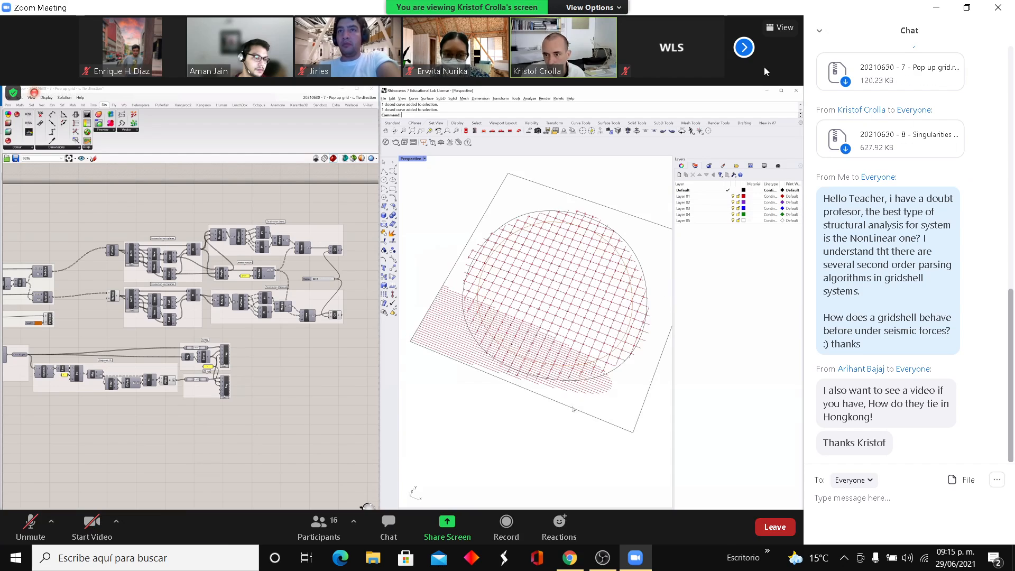
{"action": "left_click", "coordinate": [743, 52]}
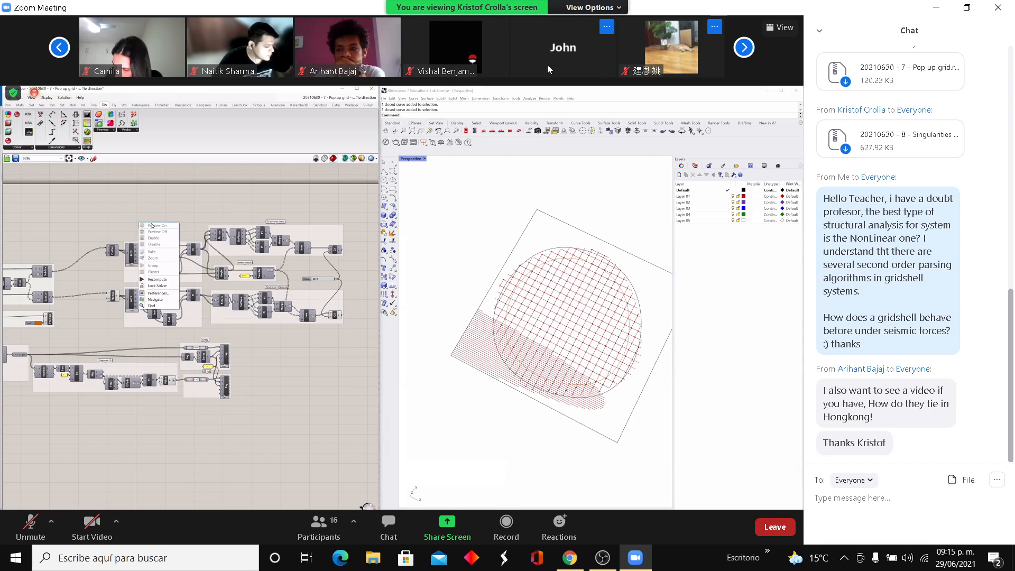
{"action": "left_click", "coordinate": [744, 49]}
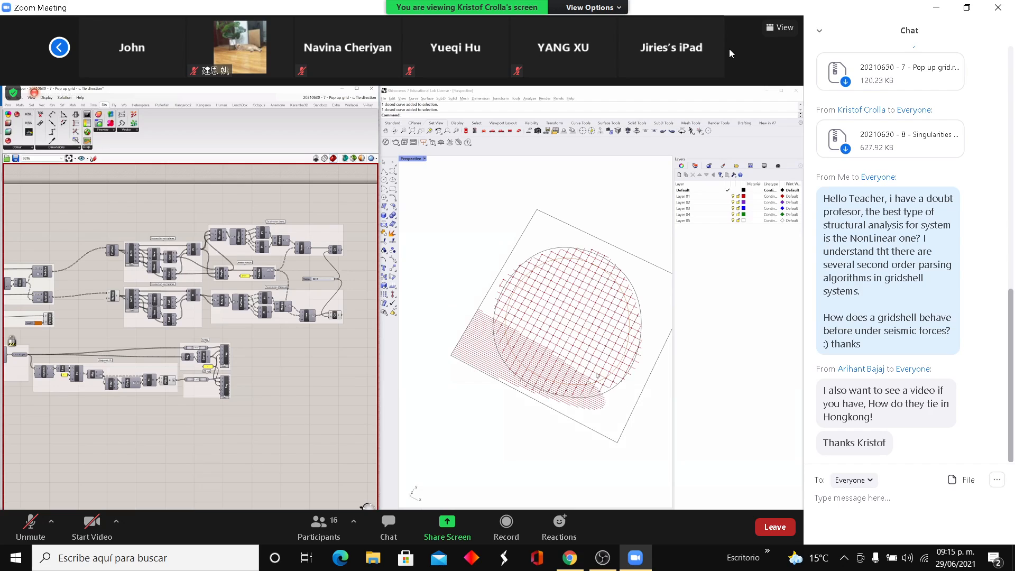
{"action": "left_click", "coordinate": [59, 49]}
{"action": "left_click", "coordinate": [59, 48]}
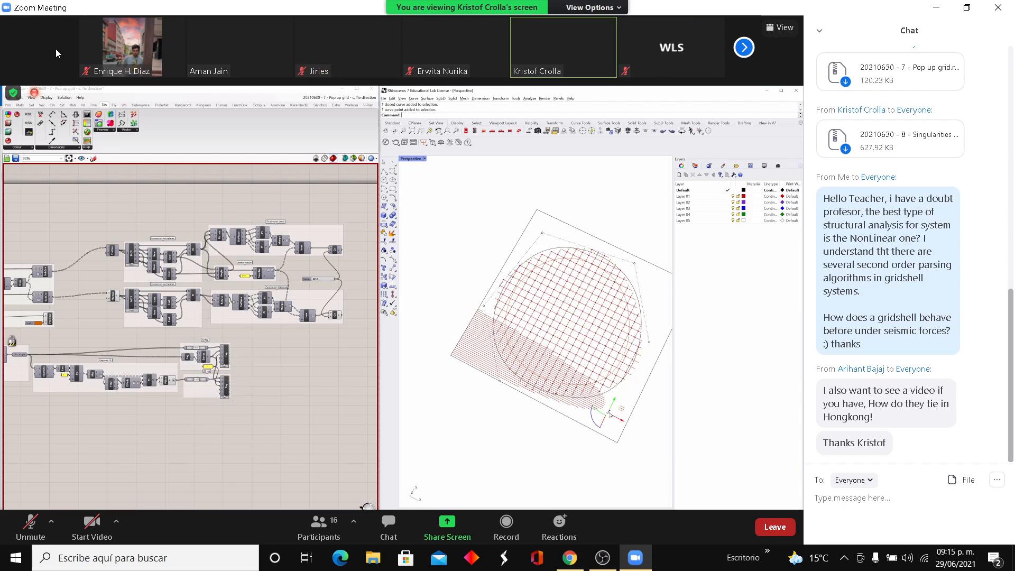
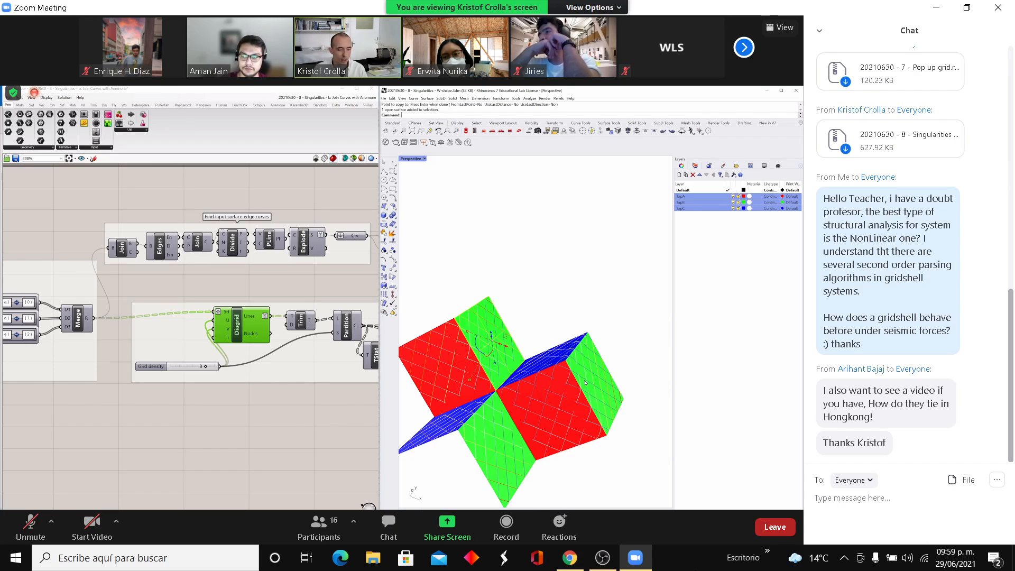
- Draft the text "I can use laminar flow" as a meeting chat message addressed to Everyone, without sending it
{"action": "left_click", "coordinate": [843, 509]}
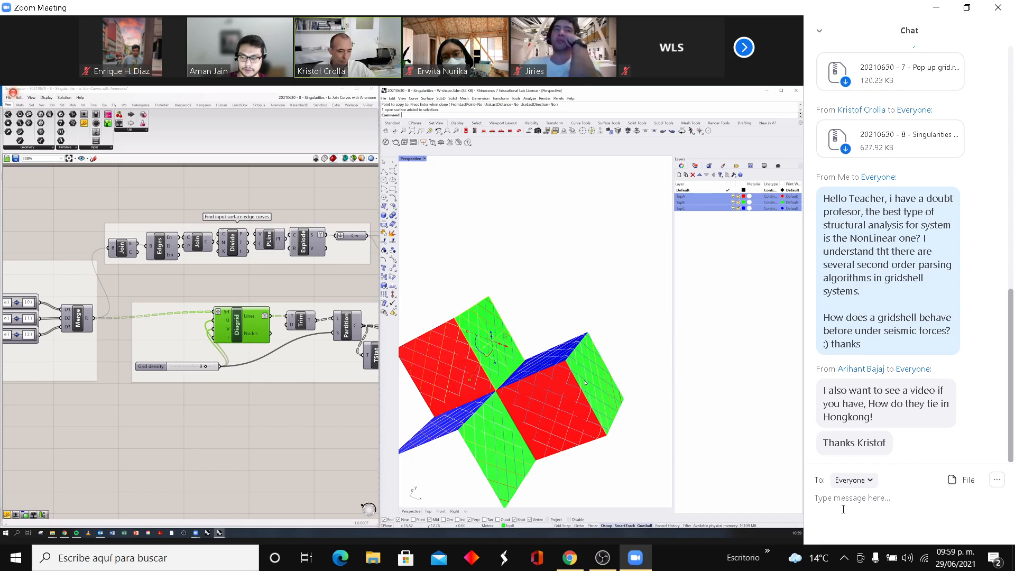
{"action": "type", "text": "I ca"}
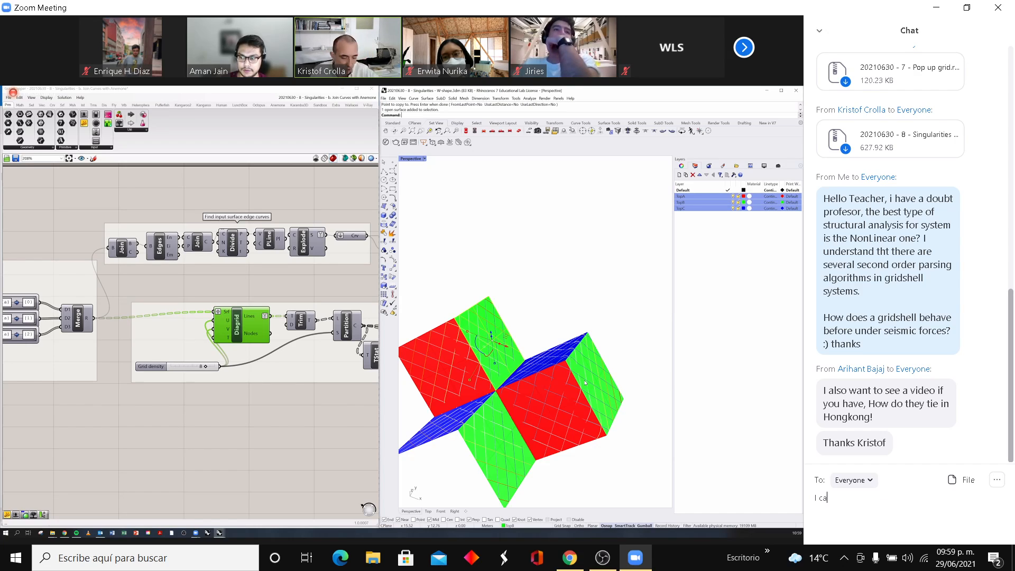
{"action": "type", "text": "n use "}
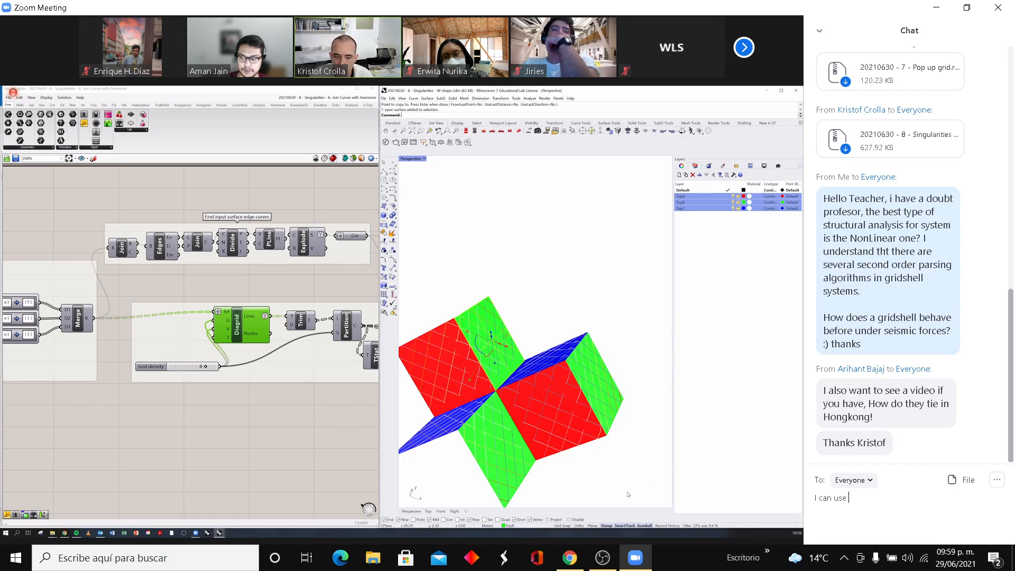
{"action": "type", "text": "laminar"}
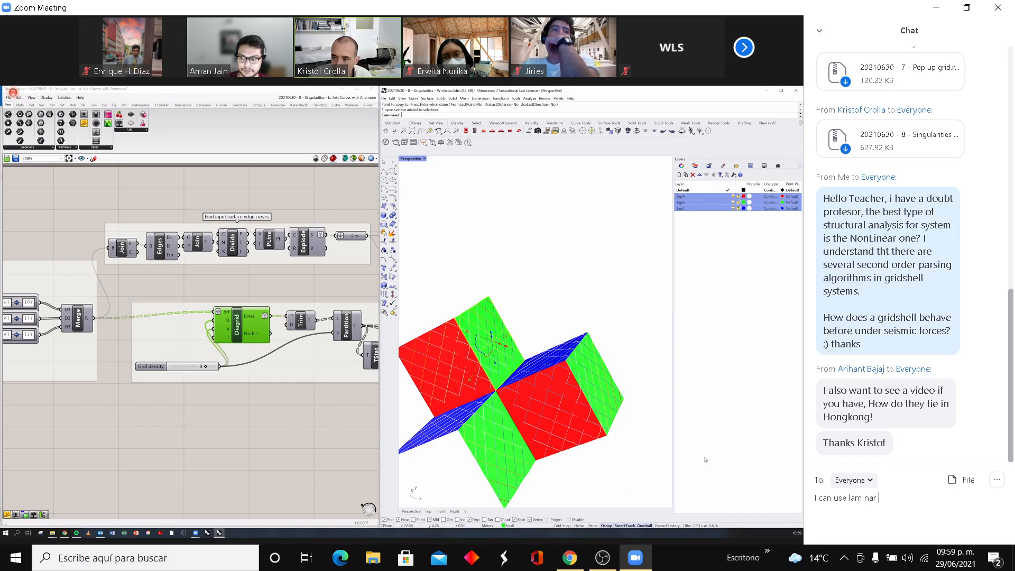
{"action": "type", "text": " flow"}
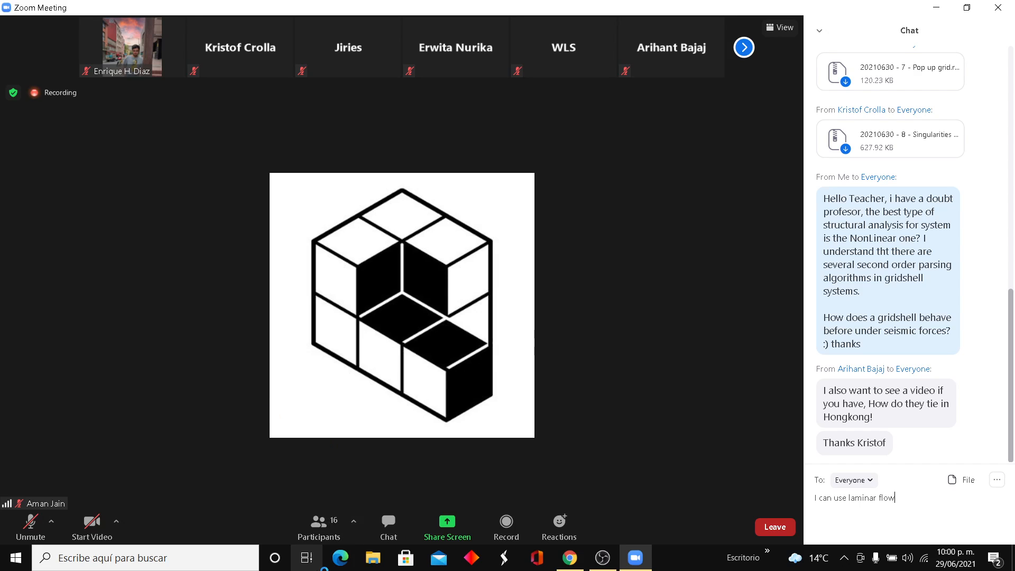
- Switch to the OBS window with the screen recording controls
{"action": "left_click", "coordinate": [605, 559]}
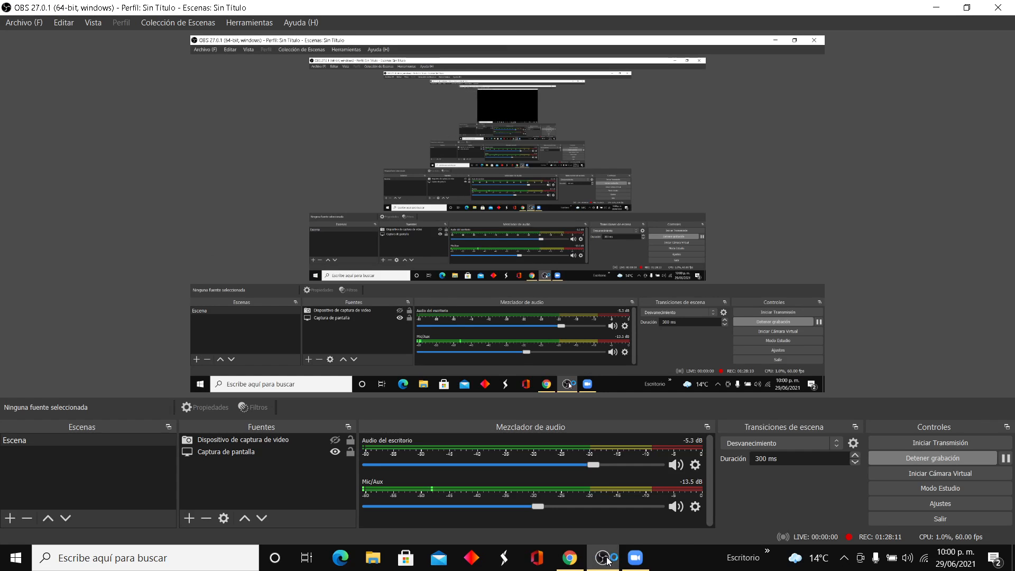